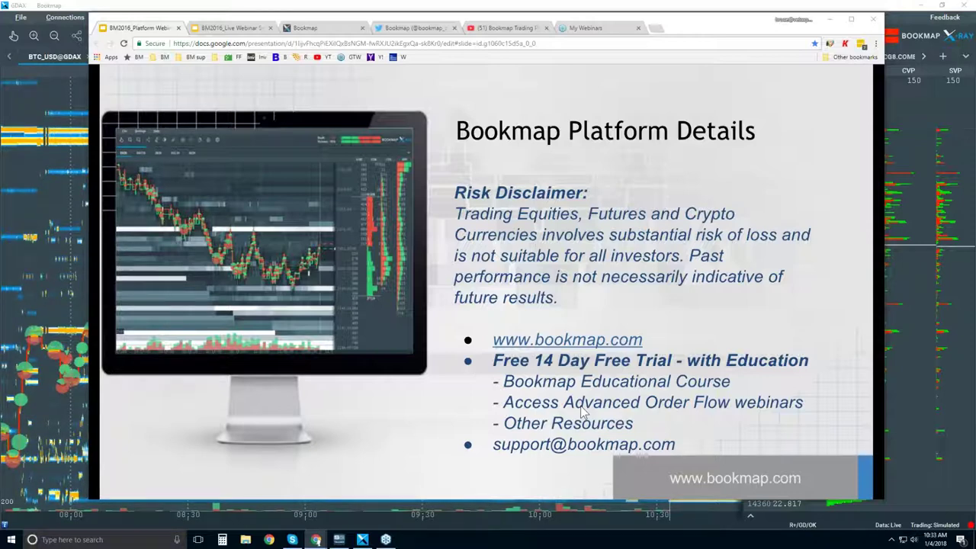
- Open the Bookmap website and examine its content down to the supported market data and execution platforms under Connectivity
left_click(309, 29)
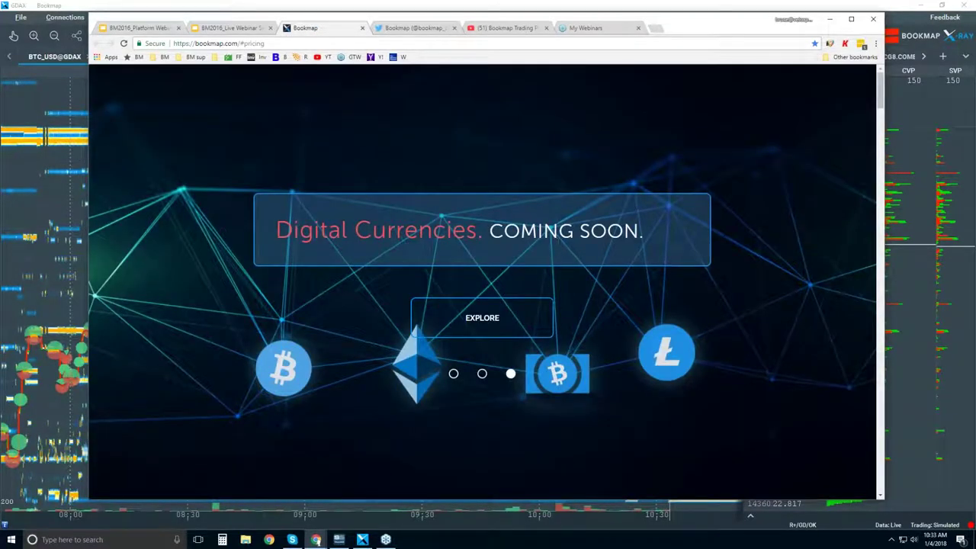
scroll(503, 191, "down", 5)
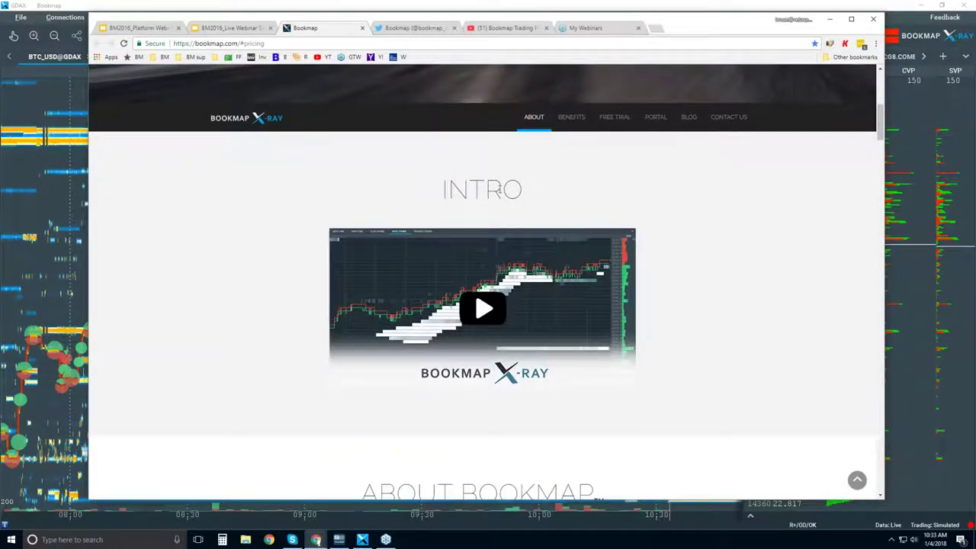
scroll(483, 282, "down", 4)
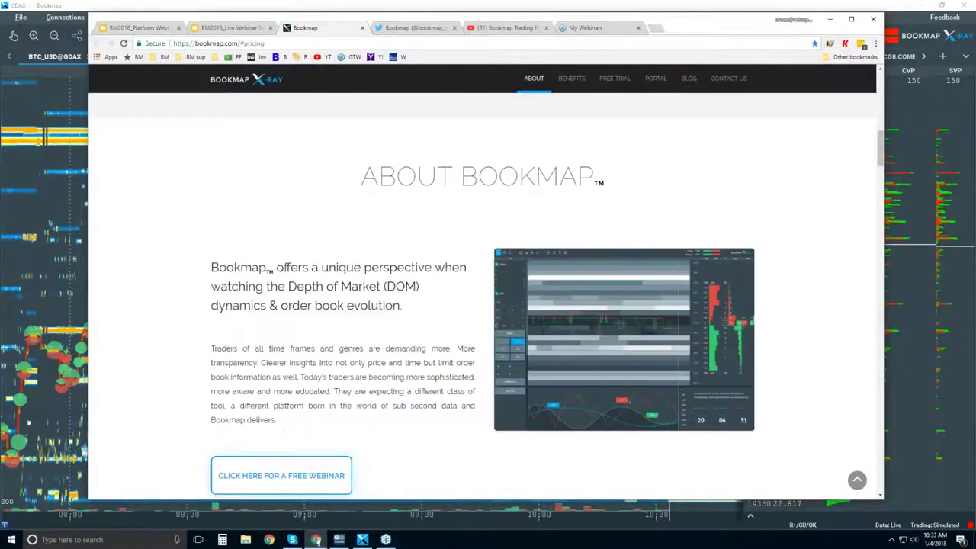
scroll(483, 298, "down", 2)
scroll(482, 297, "down", 10)
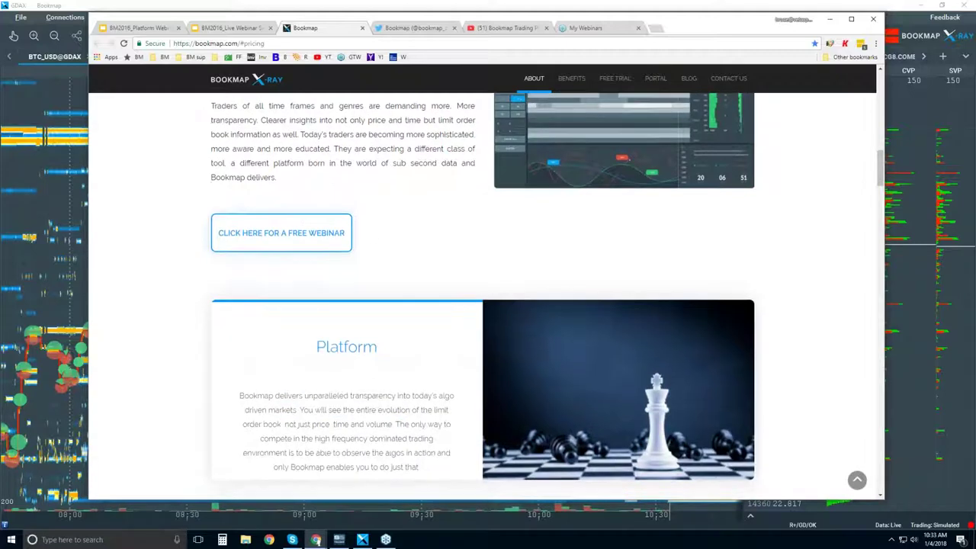
scroll(605, 320, "down", 7)
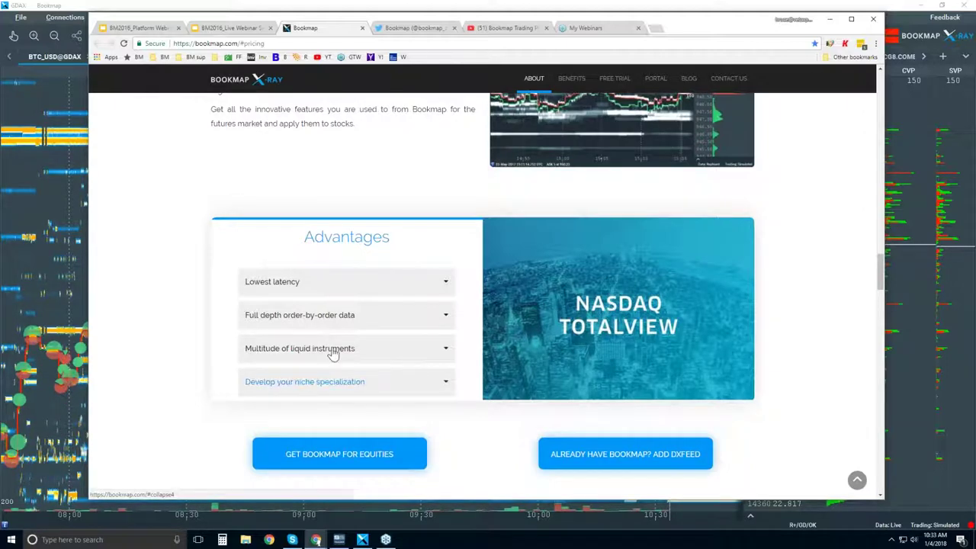
scroll(323, 359, "down", 4)
scroll(482, 297, "down", 7)
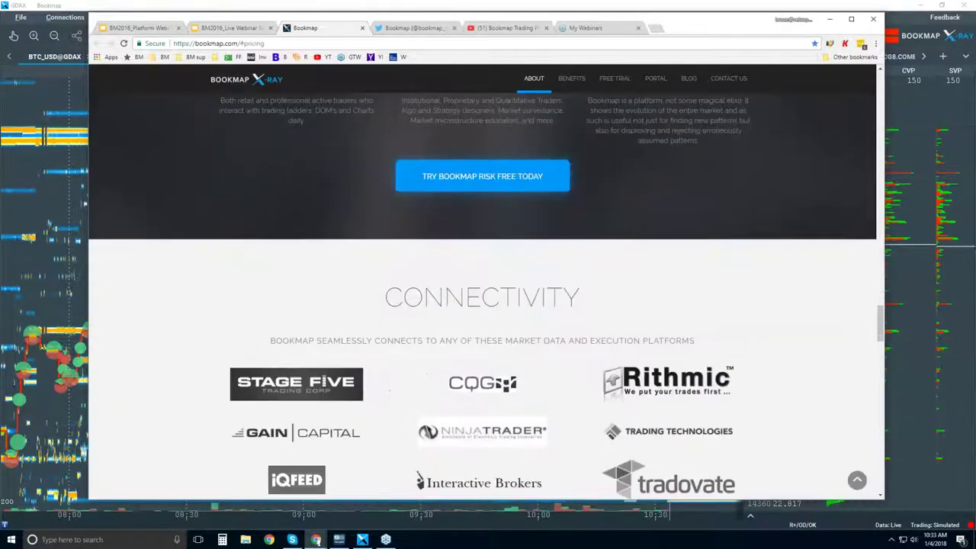
scroll(484, 244, "up", 2)
scroll(483, 244, "down", 1)
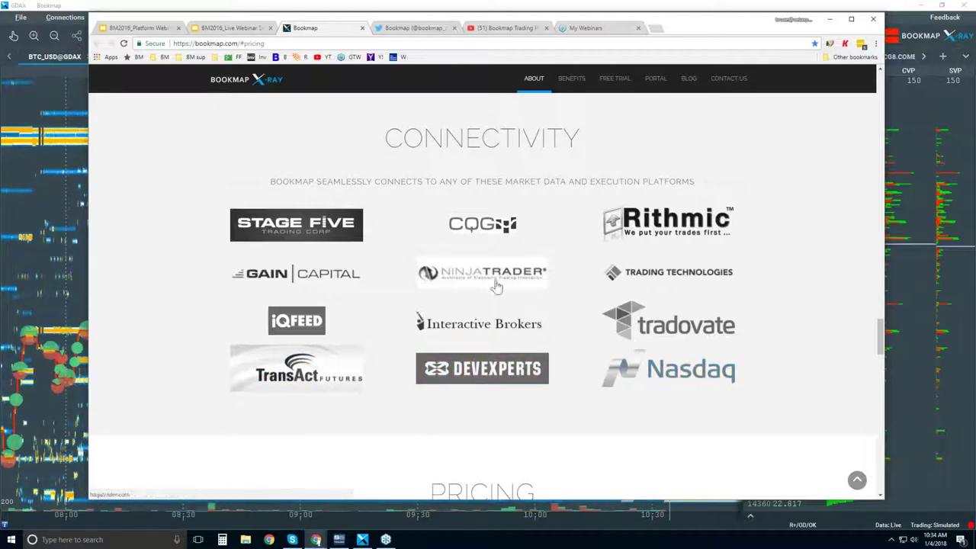
- Review the pricing plans, highlighting Advanced features such as live one-click trading, large lot tracker, iceberg detector and correlation tracker, down to the feature comparison link
scroll(496, 285, "down", 5)
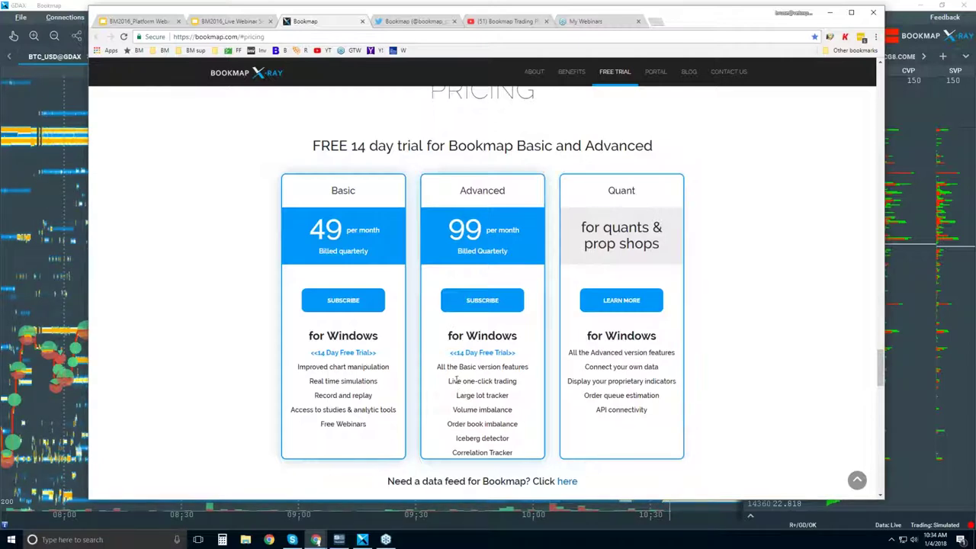
left_click_drag(456, 379, 505, 381)
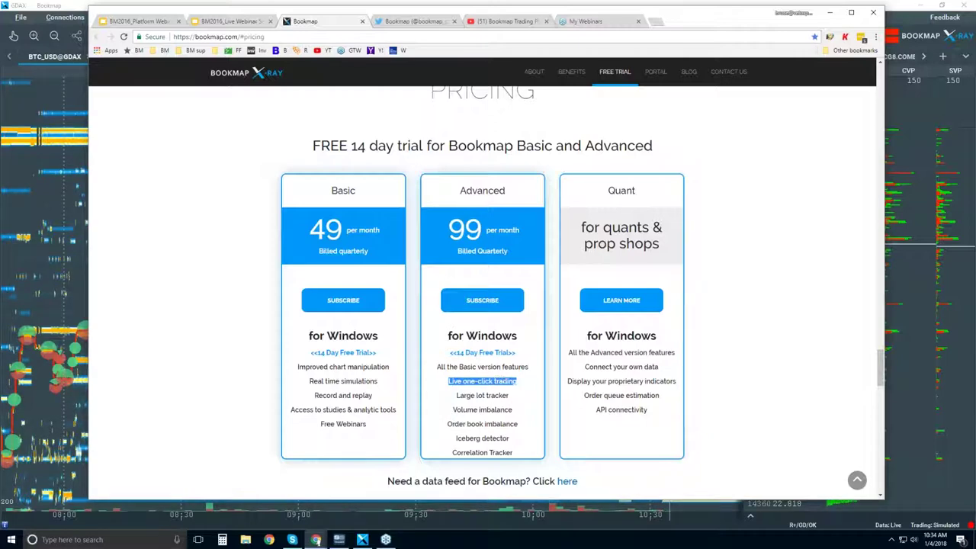
double_click(466, 396)
left_click_drag(467, 396, 503, 396)
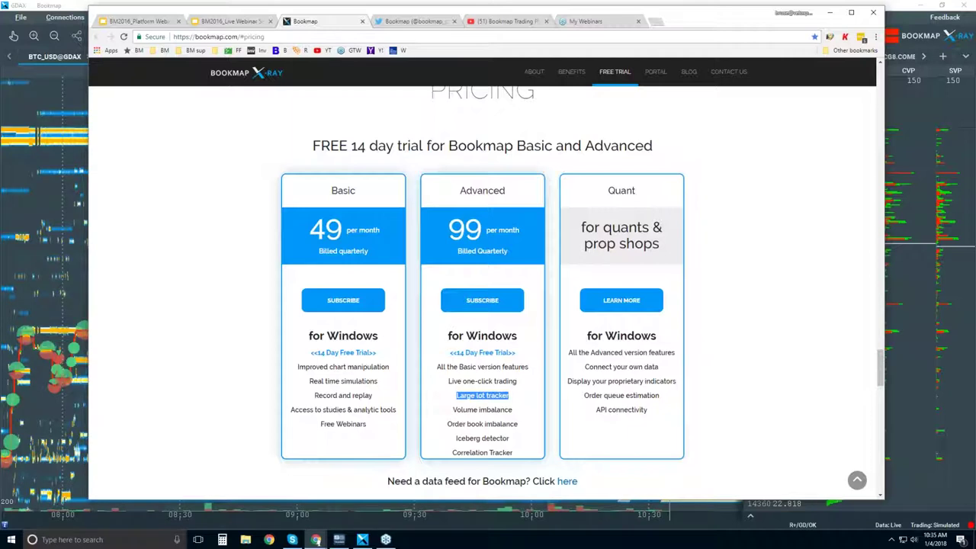
left_click_drag(455, 439, 509, 438)
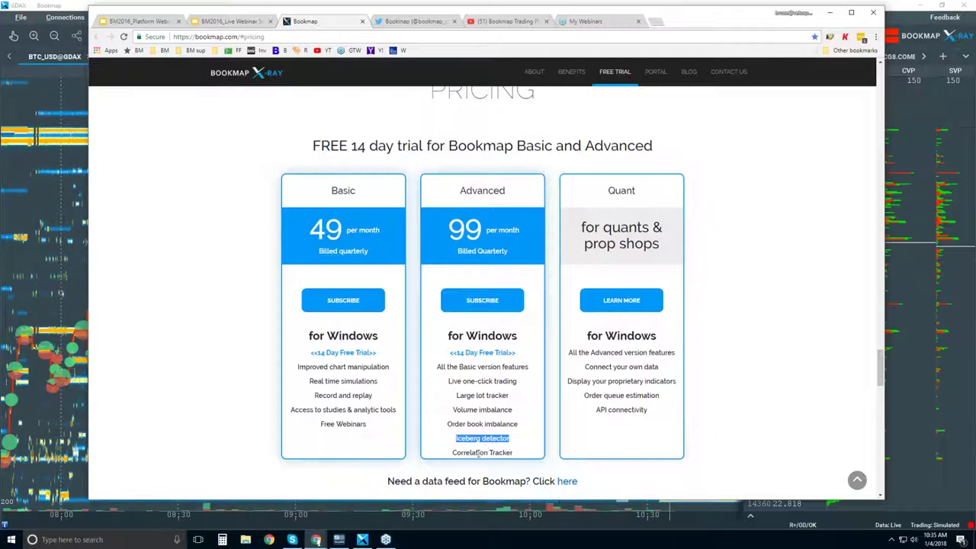
left_click(476, 395)
left_click_drag(475, 395, 491, 412)
left_click(477, 412)
triple_click(482, 452)
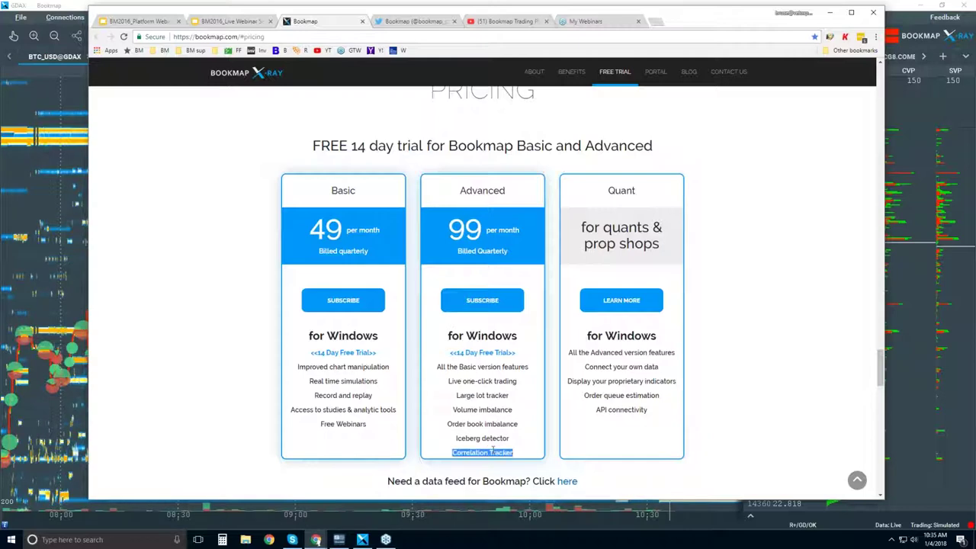
left_click(483, 451)
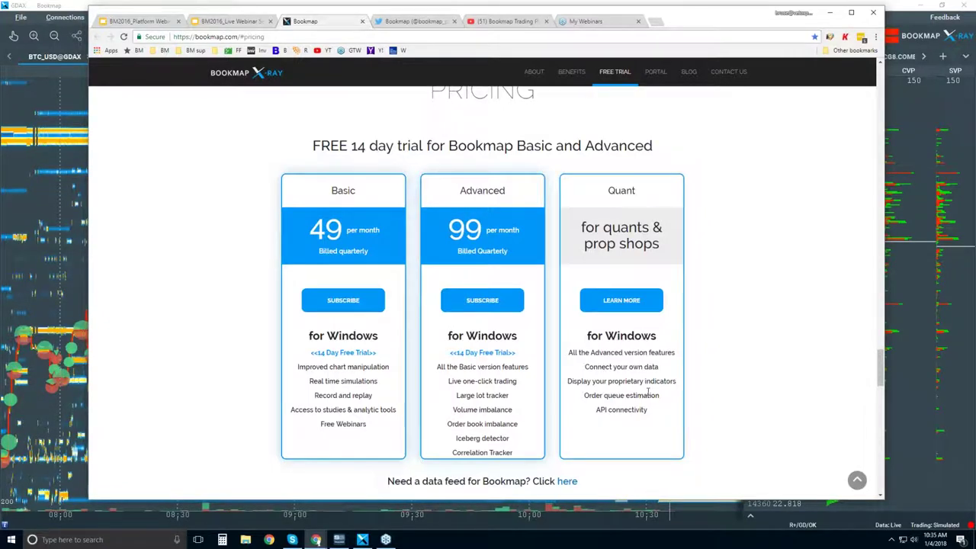
scroll(482, 290, "down", 2)
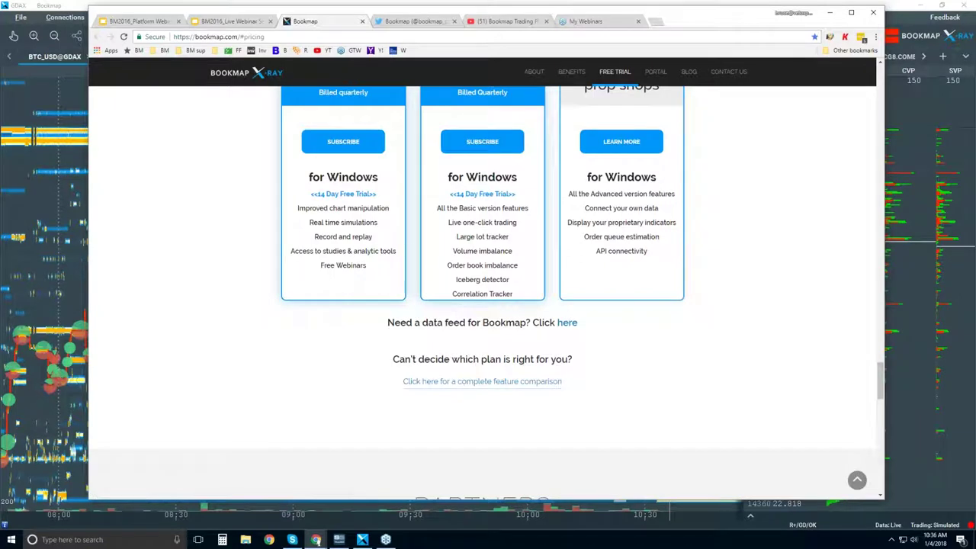
scroll(456, 335, "up", 1)
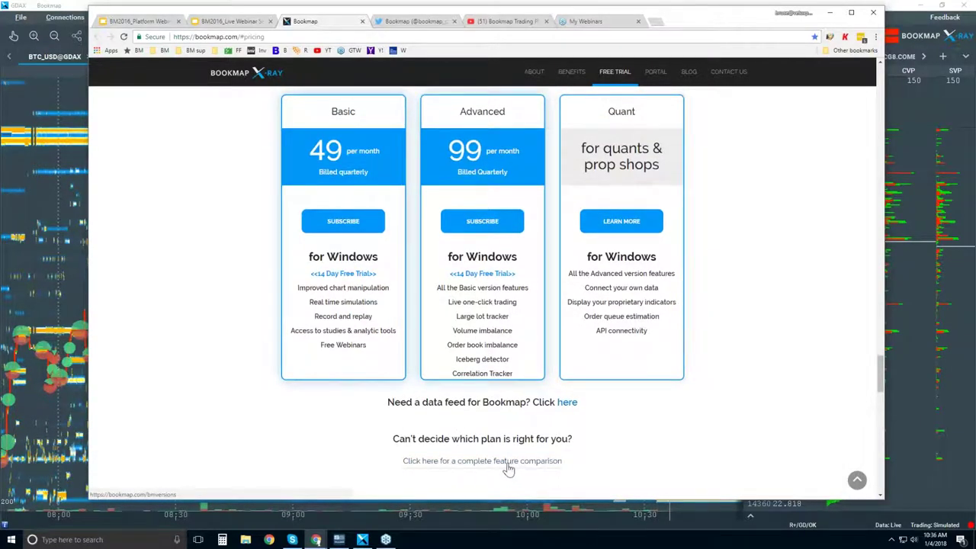
- View Bookmap's Twitter profile and examine its YouTube channel's intro, Features and Components, and Order Flow video snippets playlists
left_click(425, 28)
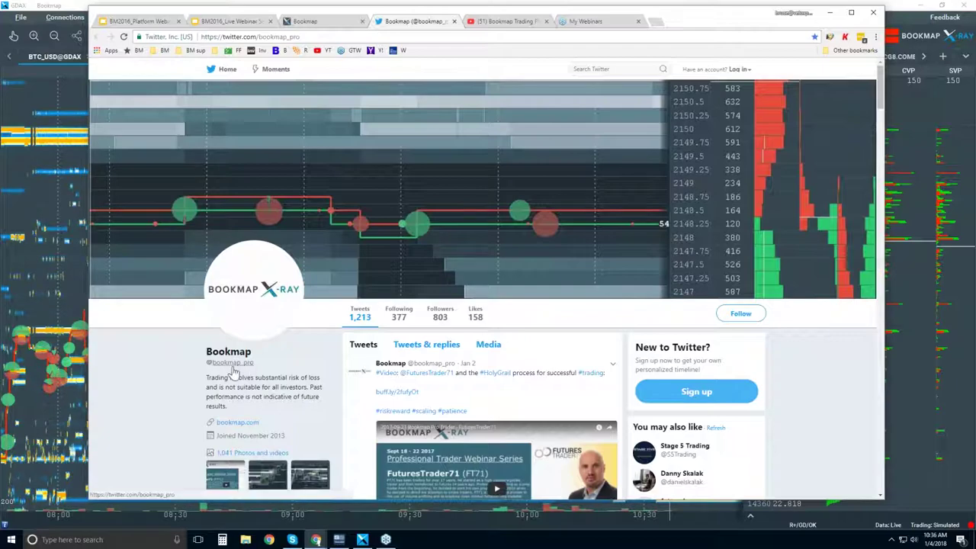
left_click(507, 21)
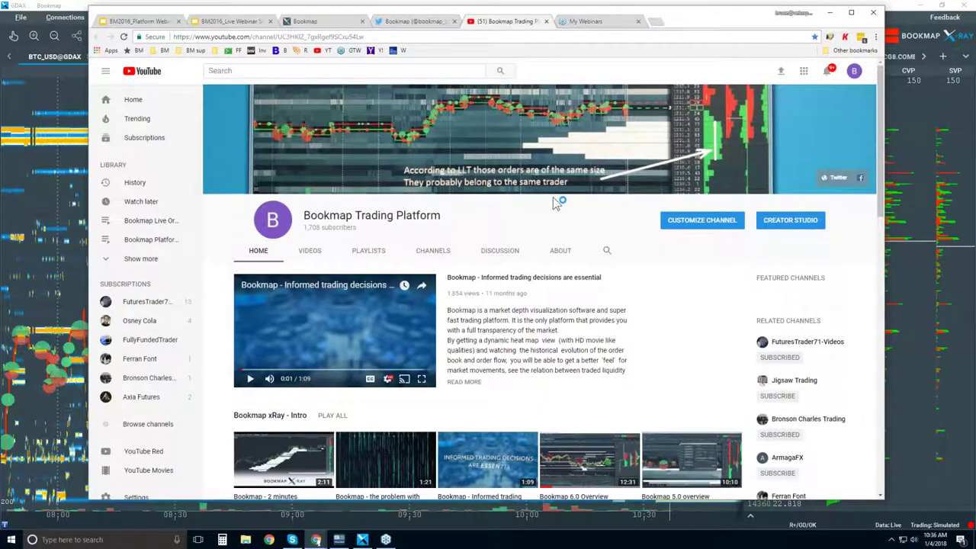
scroll(493, 206, "down", 2)
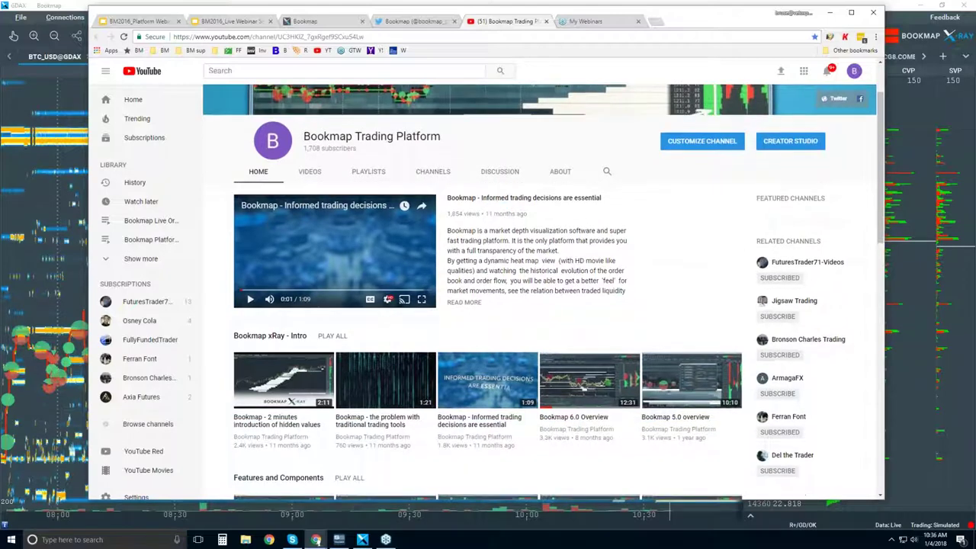
scroll(335, 252, "down", 2)
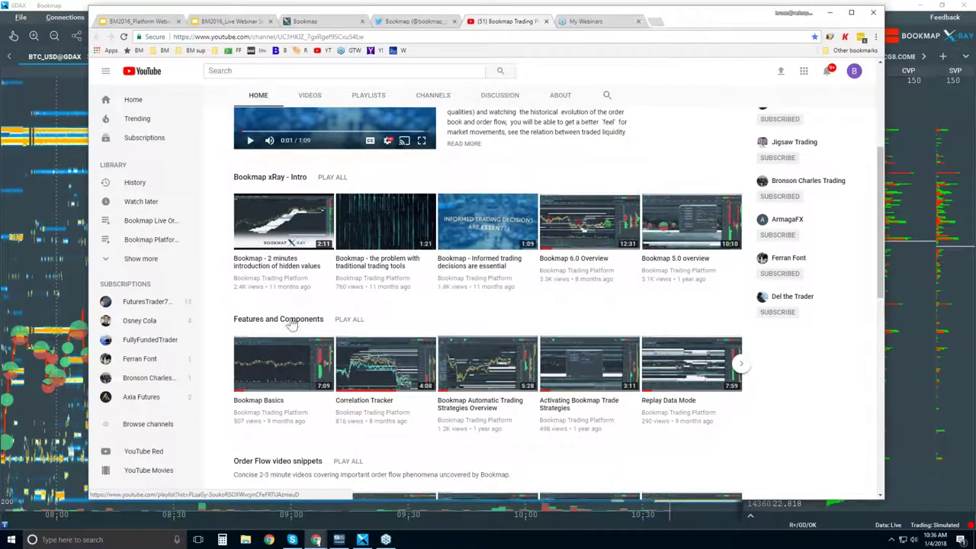
scroll(306, 324, "down", 1)
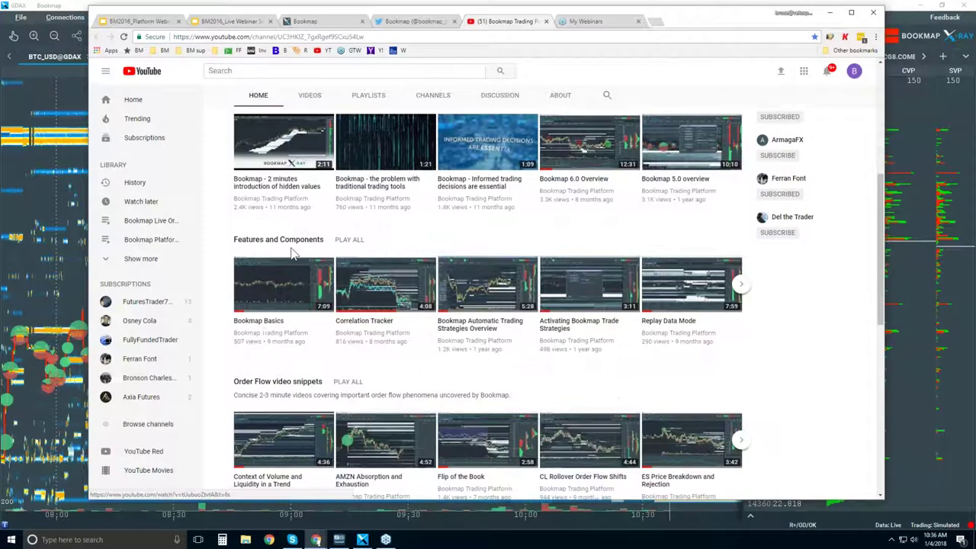
scroll(295, 241, "down", 1)
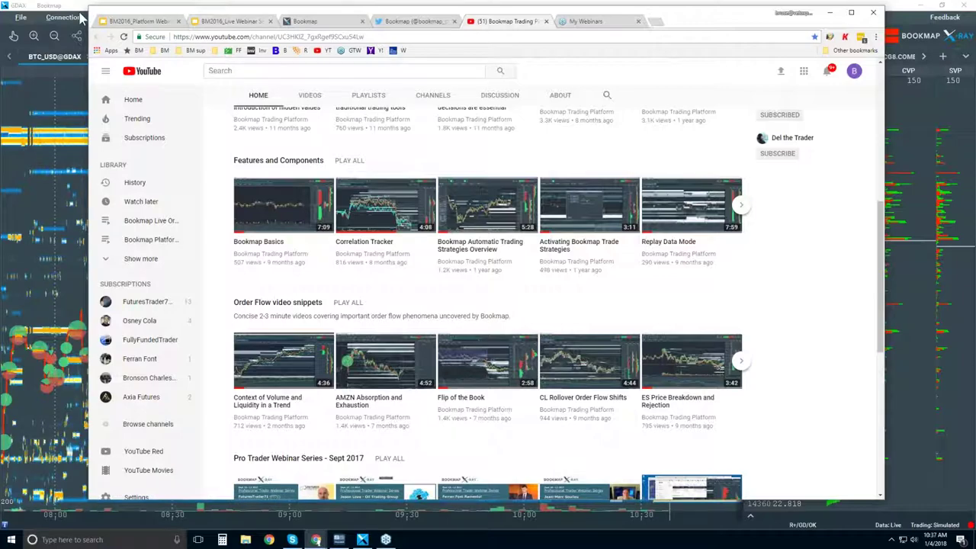
- Switch to the Bookmap platform and show a longer time span on the BTC_USD@GDAX chart
left_click(69, 9)
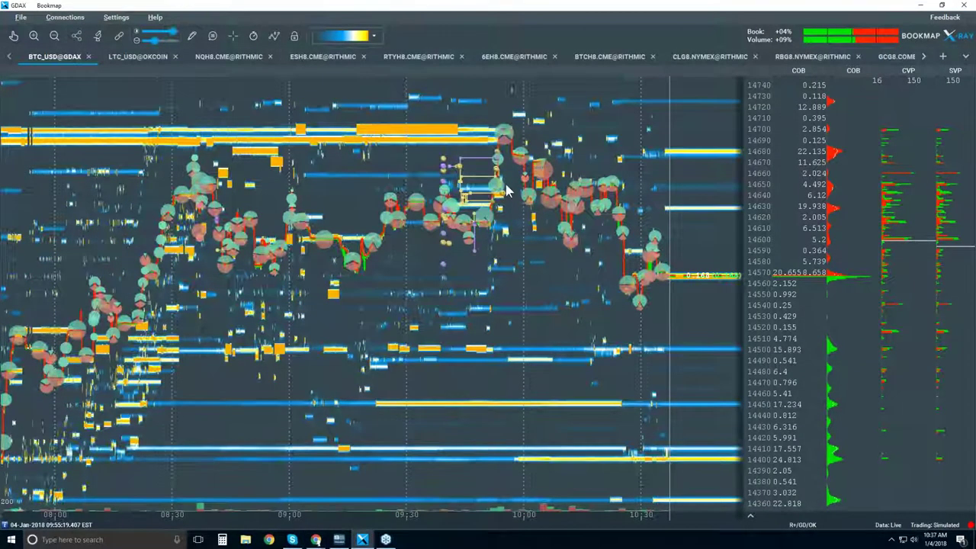
scroll(507, 189, "down", 2)
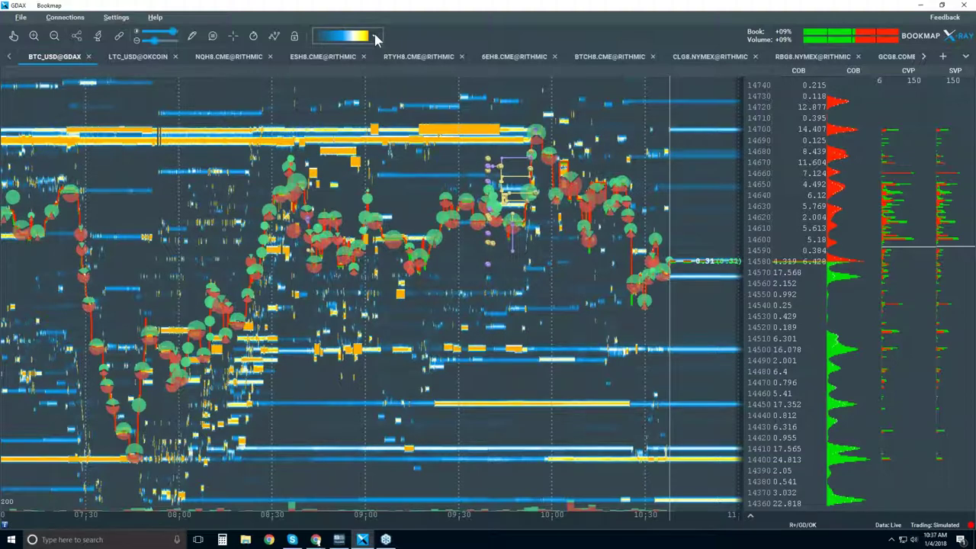
- Try the blue-yellow-red and black-to-white heatmap colour schemes on the BTC_USD@GDAX chart, and return to the blue-to-yellow scheme
left_click(373, 36)
left_click(366, 98)
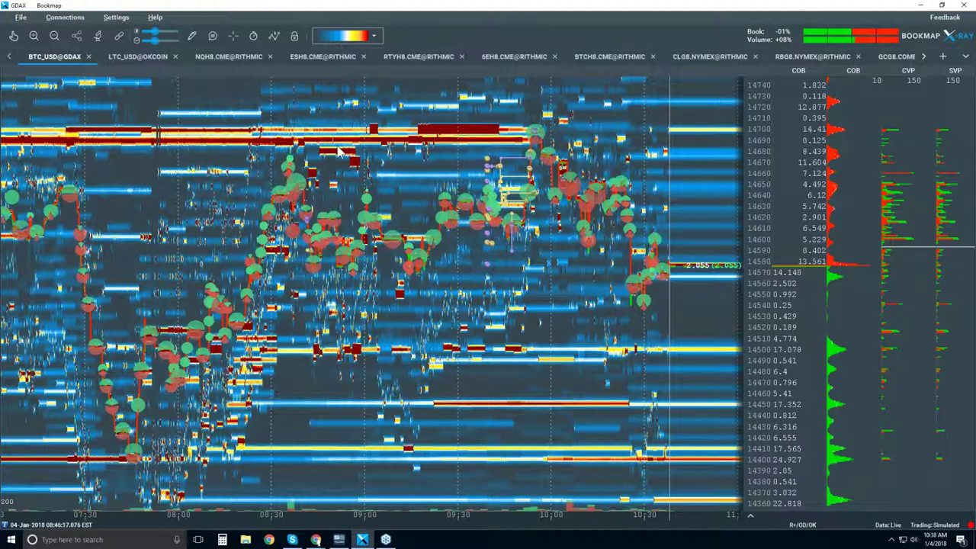
left_click(373, 35)
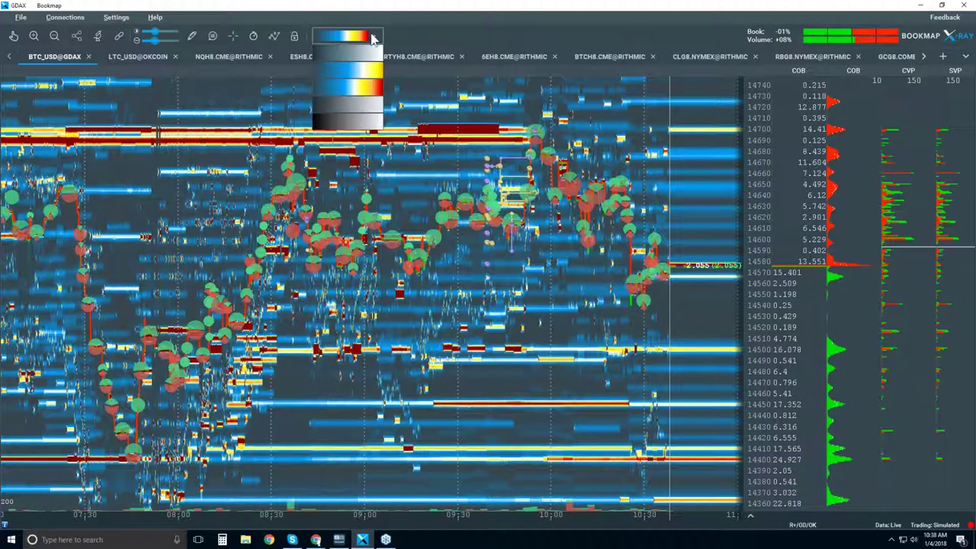
left_click(361, 122)
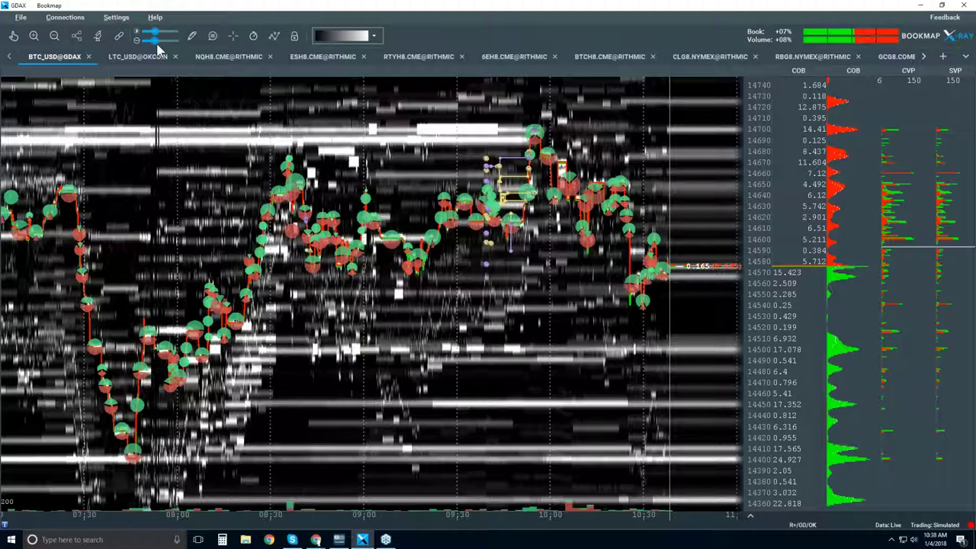
mouse_move(155, 36)
left_mouse_down()
mouse_move(162, 39)
mouse_move(155, 36)
left_mouse_up()
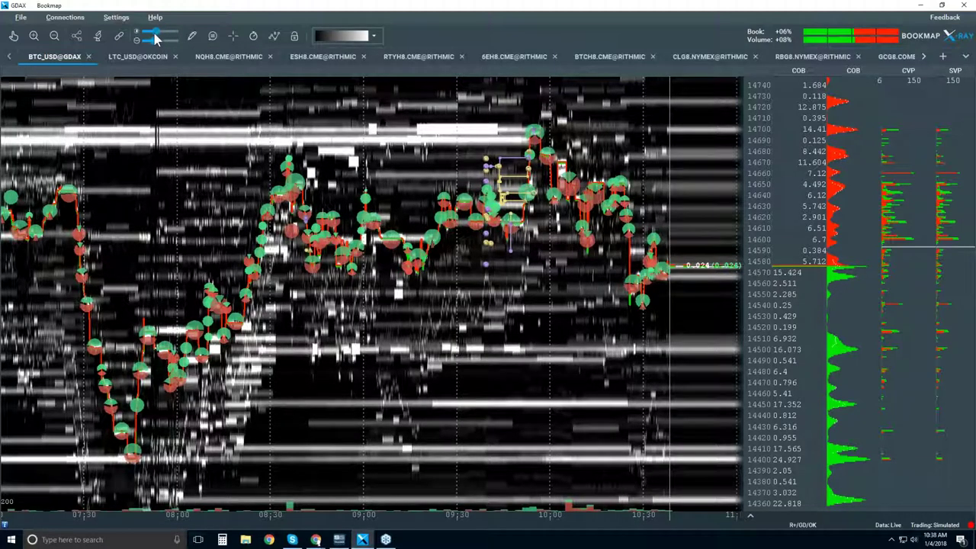
left_click(372, 36)
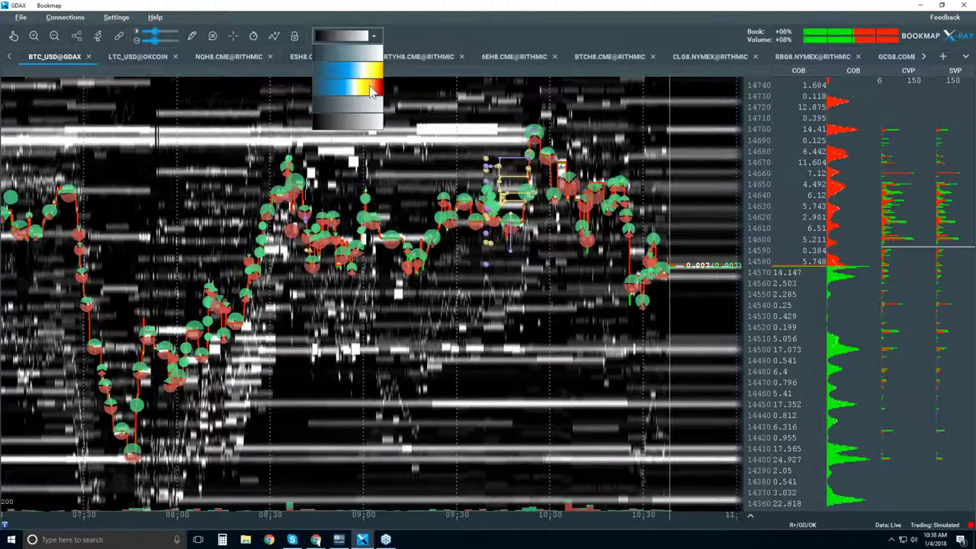
left_click(369, 92)
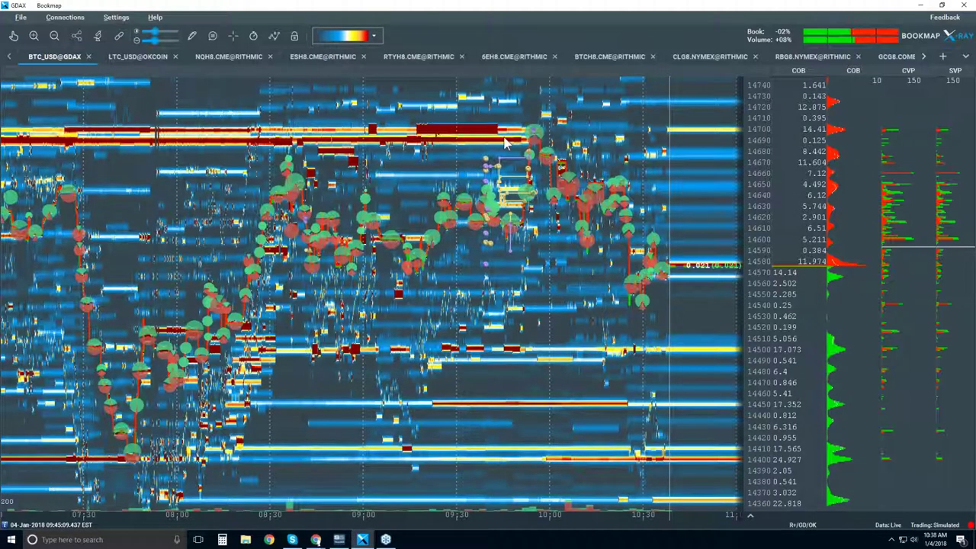
left_click(379, 38)
left_click(385, 83)
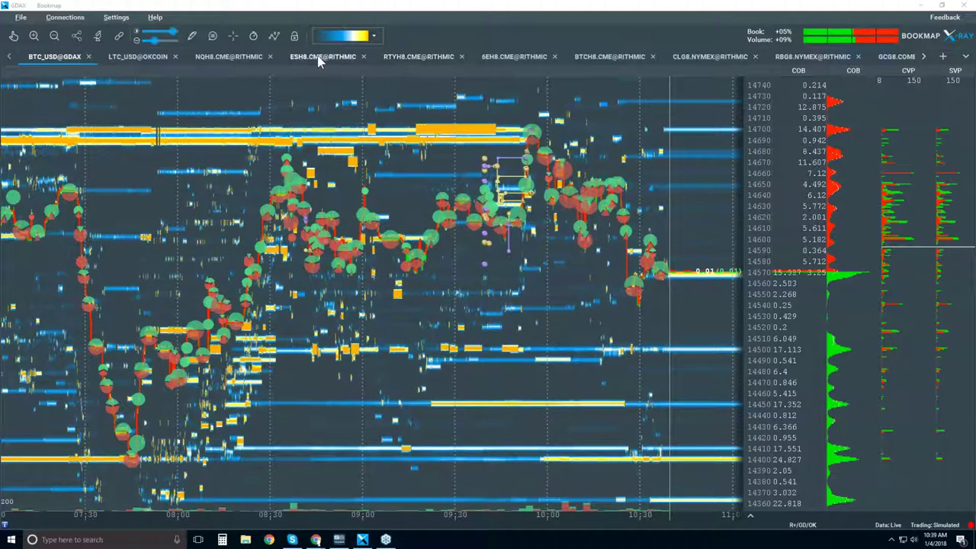
- Open the NQH8.CME@RITHMIC chart, show its morning session from about 09:00 to 10:45, and raise the heatmap's upper contrast level
left_click(232, 57)
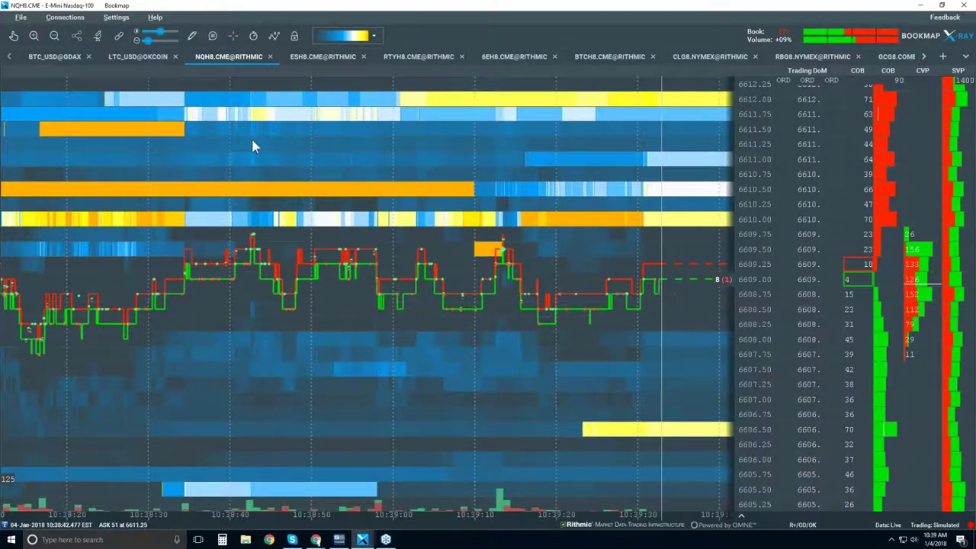
scroll(254, 147, "down", 3)
scroll(254, 147, "down", 2)
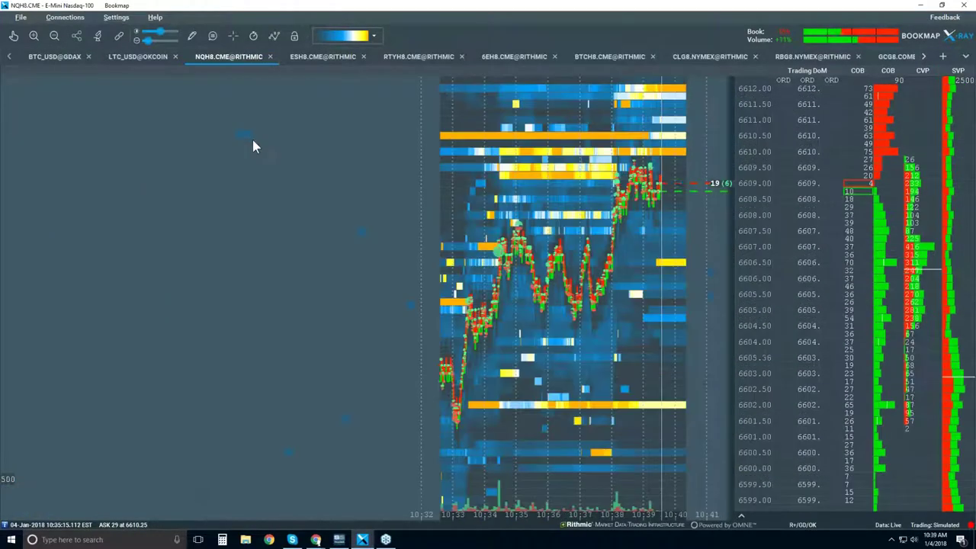
scroll(254, 146, "down", 2)
scroll(253, 146, "down", 2)
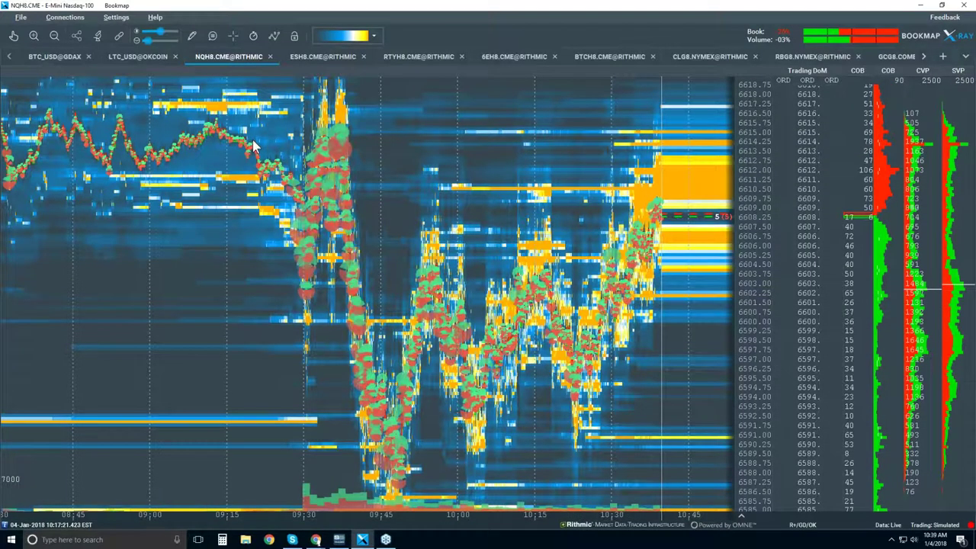
scroll(254, 145, "up", 1)
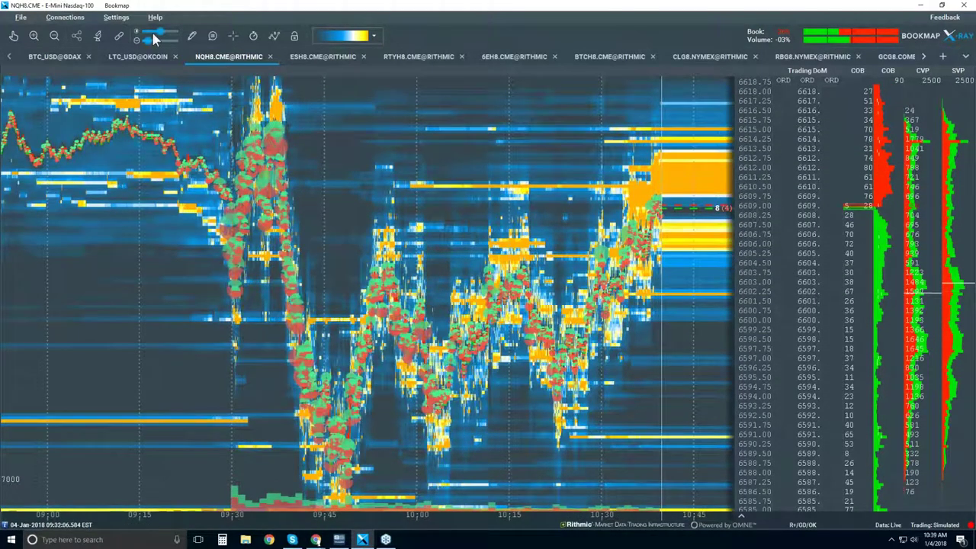
left_click_drag(161, 33, 171, 34)
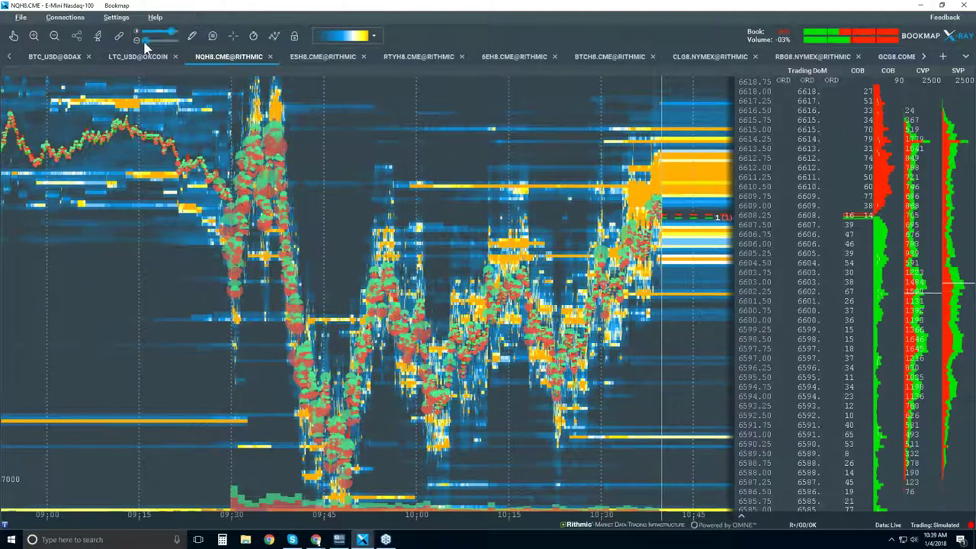
- Reduce the volume dot size on the NQH8.CME@RITHMIC chart and show the period from about 10:16 to 10:40
left_click_drag(146, 40, 143, 41)
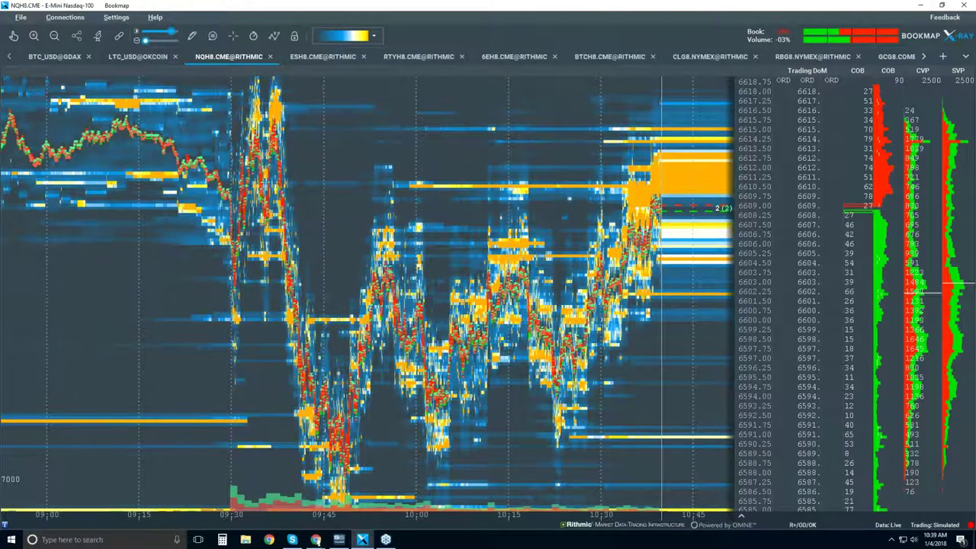
scroll(755, 183, "down", 1)
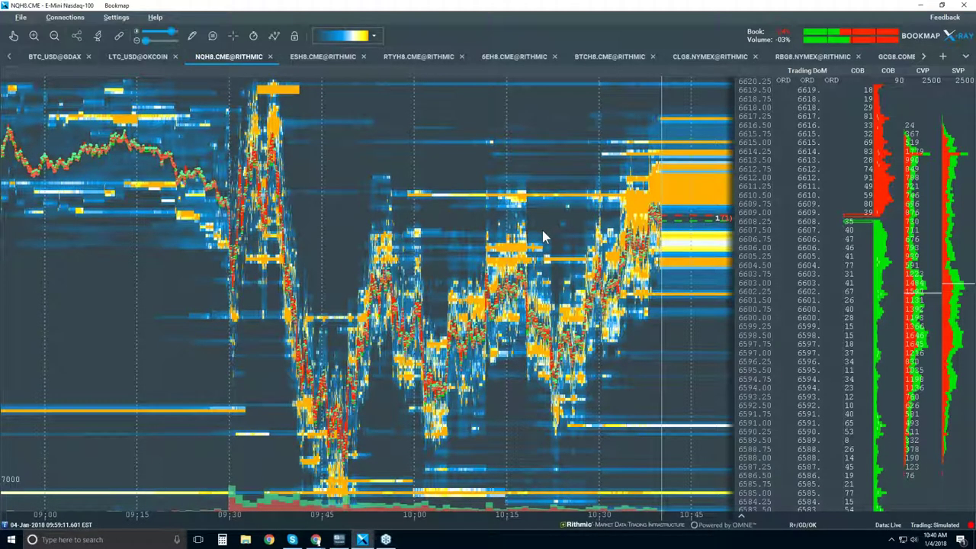
scroll(542, 230, "up", 3)
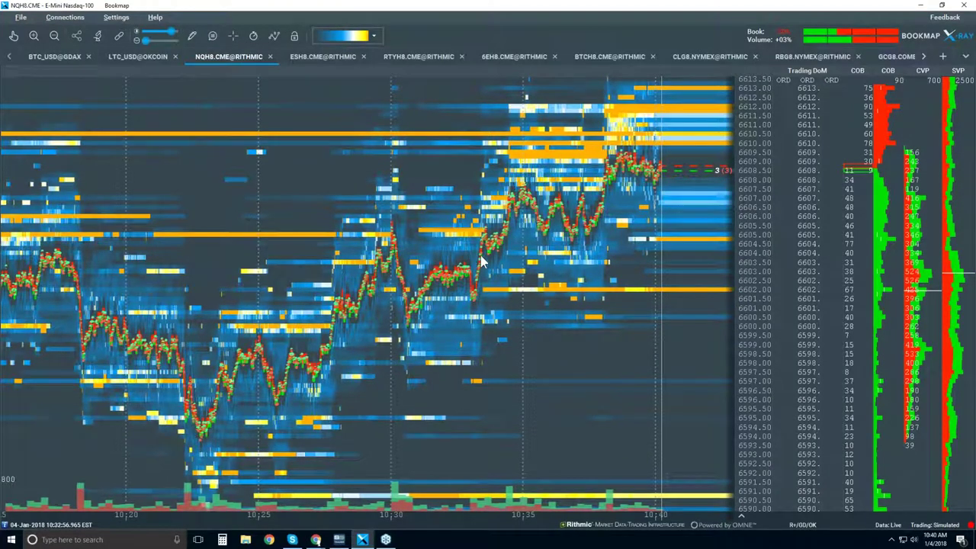
left_click(192, 36)
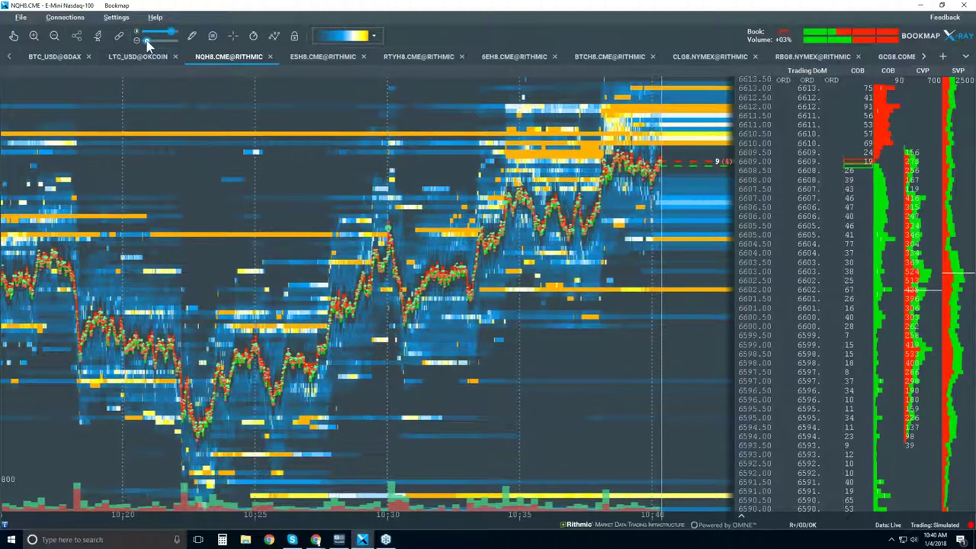
left_click_drag(146, 40, 145, 41)
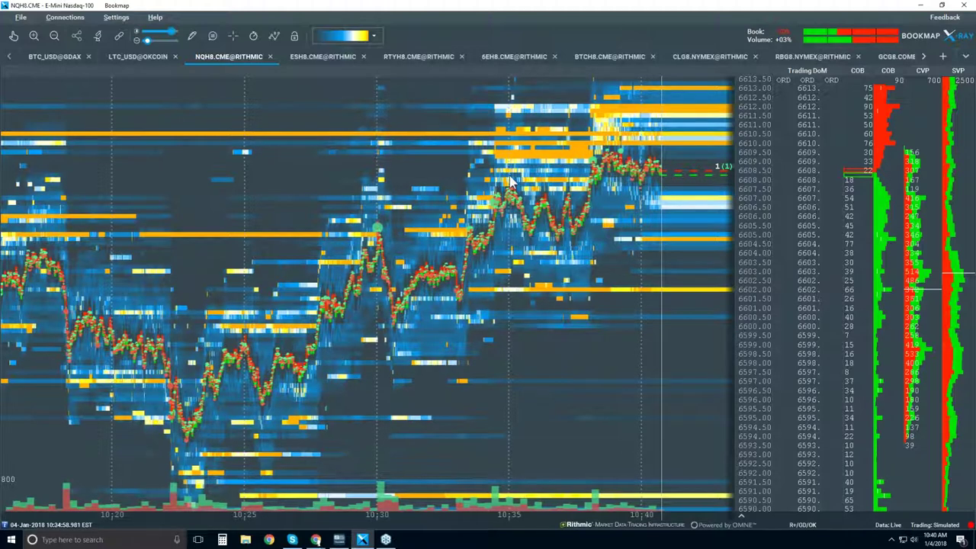
- Hide the Trading DoM column and widen the numeric COB column beside the chart
right_click(802, 80)
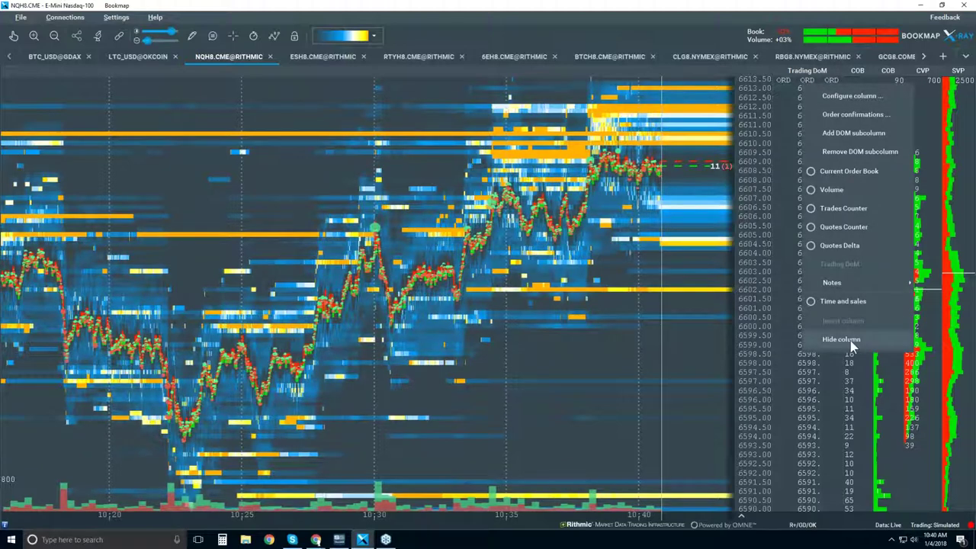
left_click(850, 341)
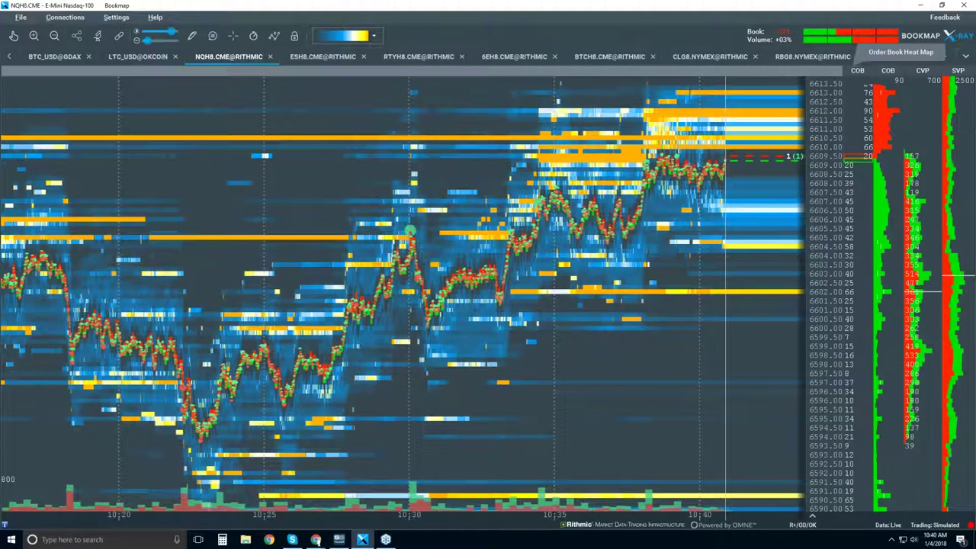
left_click_drag(835, 71, 815, 71)
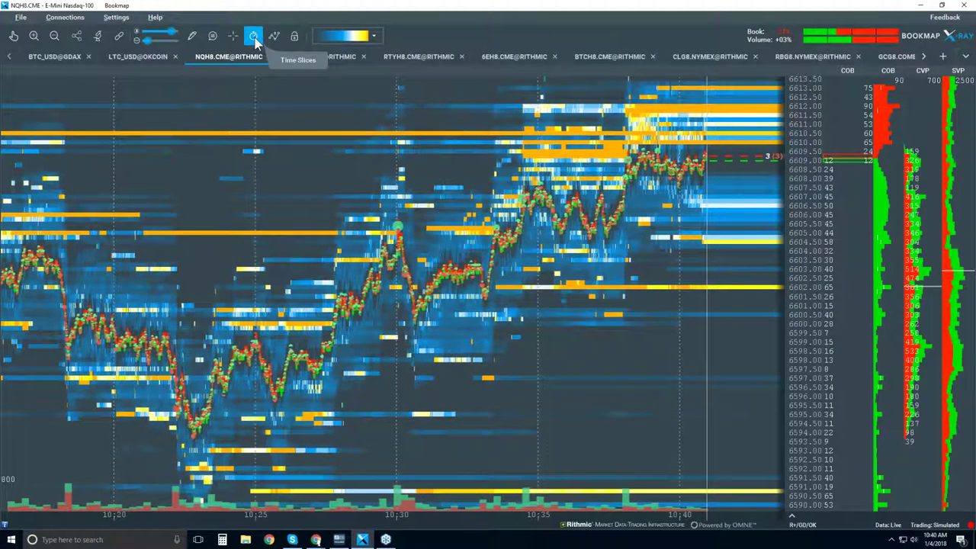
- Set the chart's price display to 4 ticks in the NQH8.CME@RITHMIC configuration
right_click(379, 100)
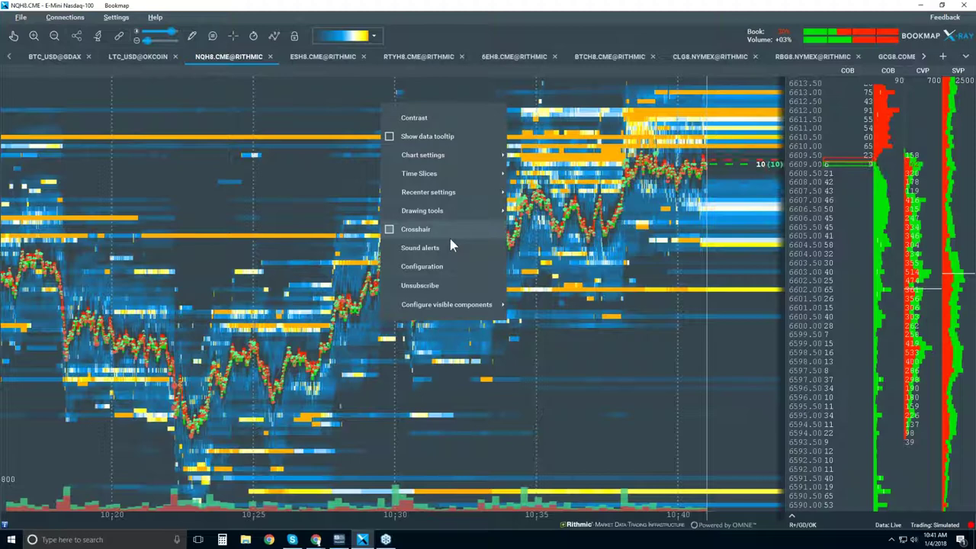
left_click(425, 268)
left_click(526, 258)
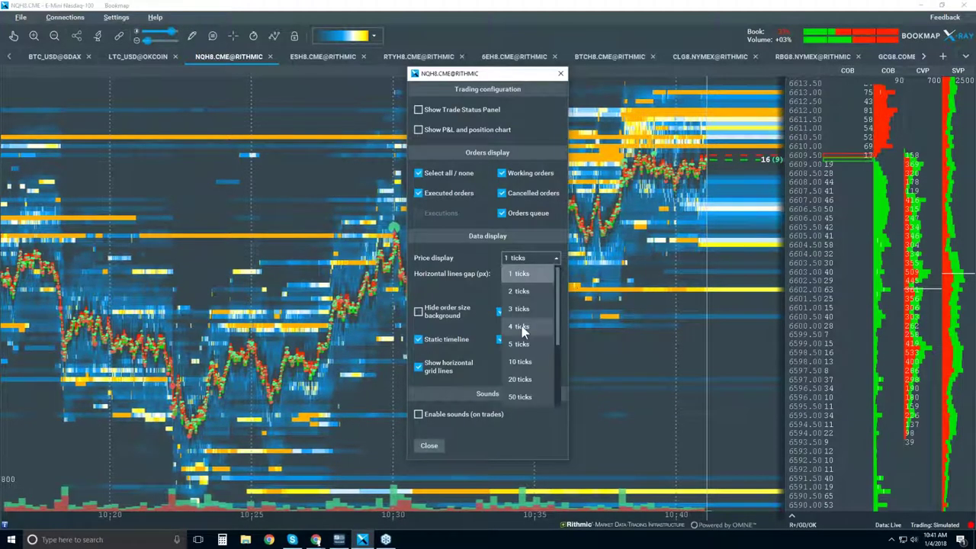
left_click(519, 273)
left_click(428, 445)
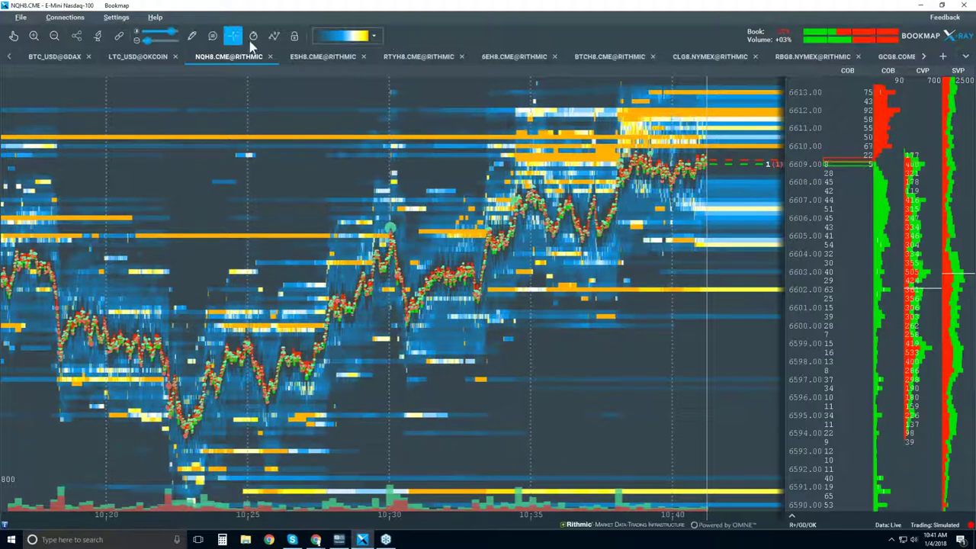
- Show candlestick bars on the chart and hide the volume dots, best bid/ask, heatmap and extended components
left_click(232, 35)
left_click(301, 77)
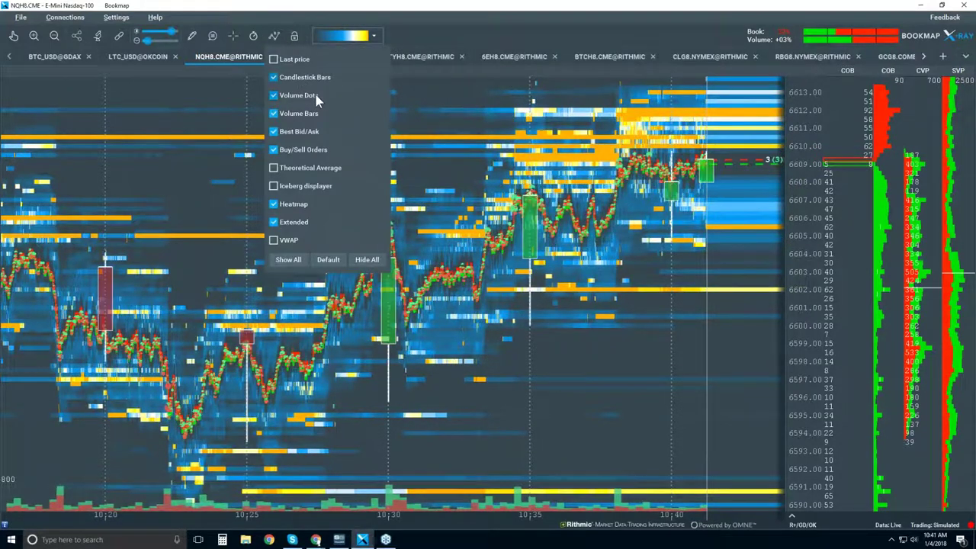
left_click(309, 95)
left_click(315, 132)
left_click(297, 202)
left_click(295, 223)
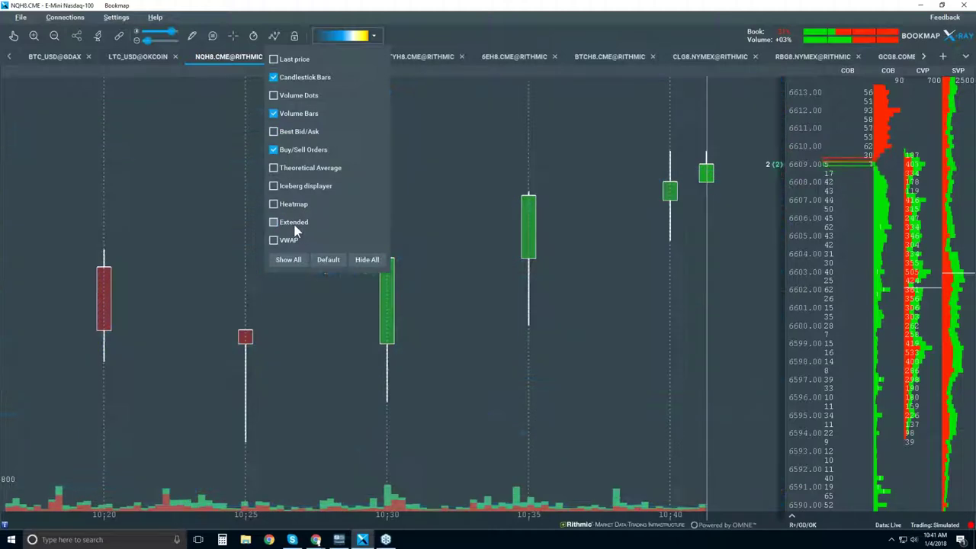
left_click(494, 158)
- Overlay the best bid/ask lines on the candlesticks and show the session from about 09:30 to 10:45
scroll(494, 158, "down", 4)
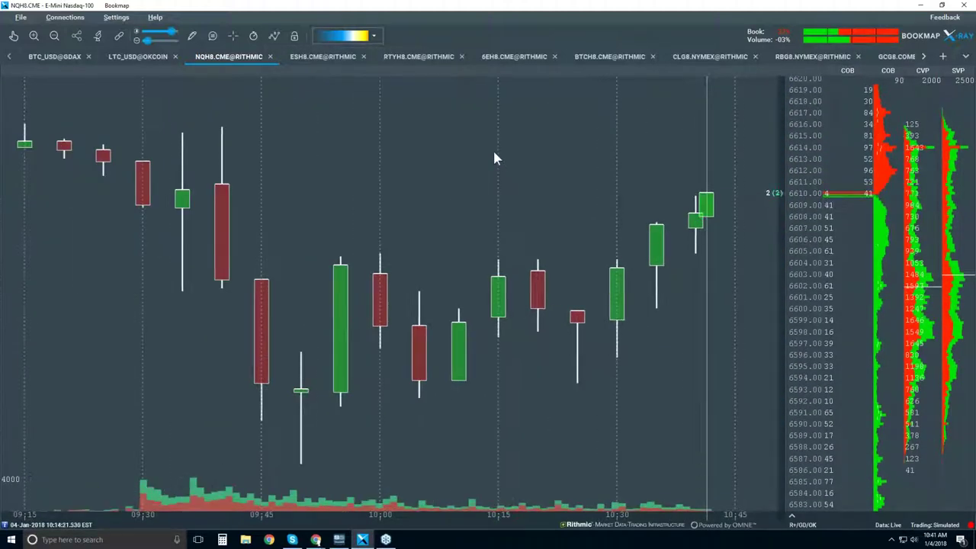
scroll(494, 158, "down", 2)
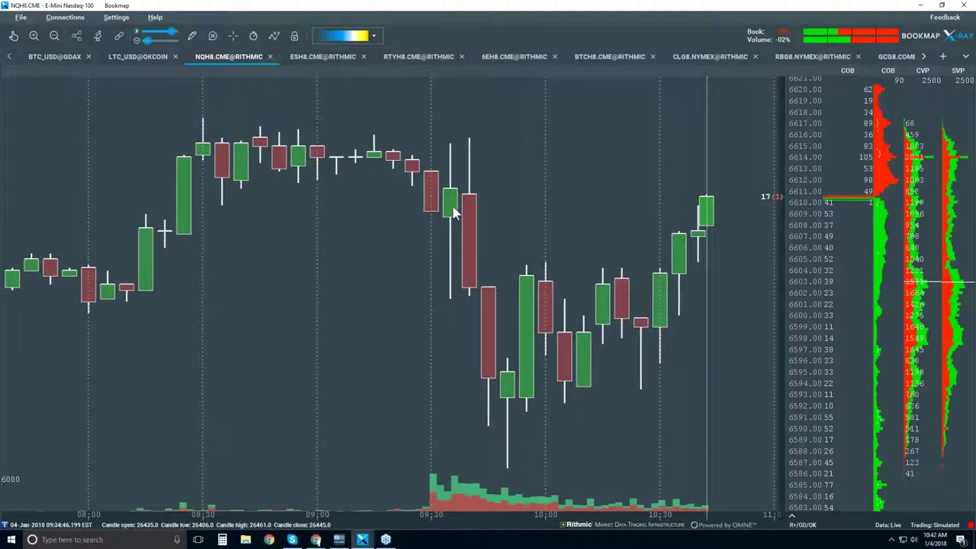
left_click(274, 36)
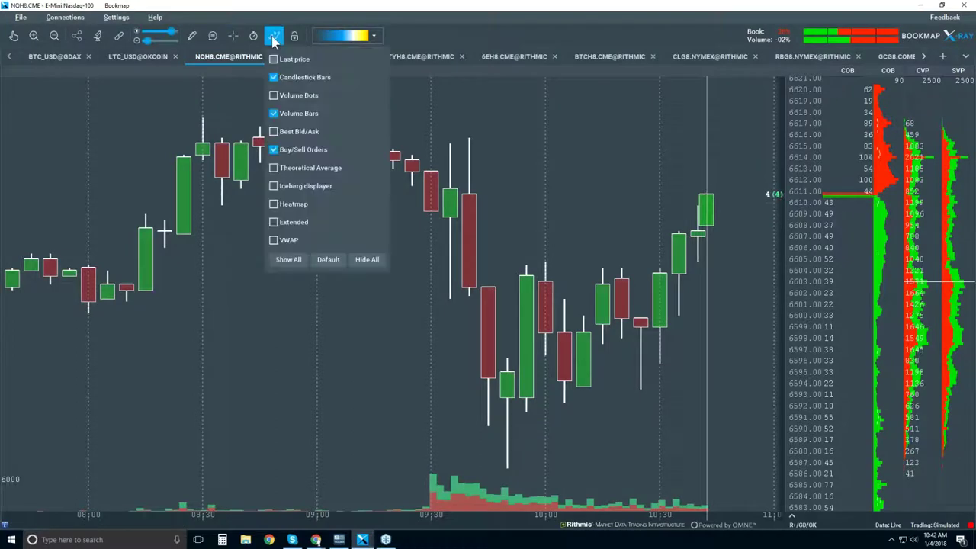
left_click(297, 133)
left_click(521, 162)
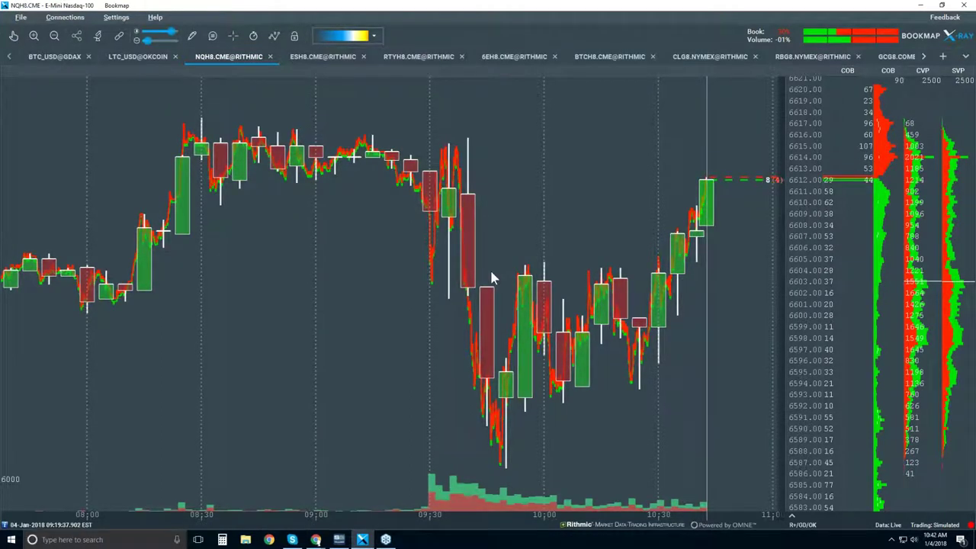
scroll(488, 268, "up", 3)
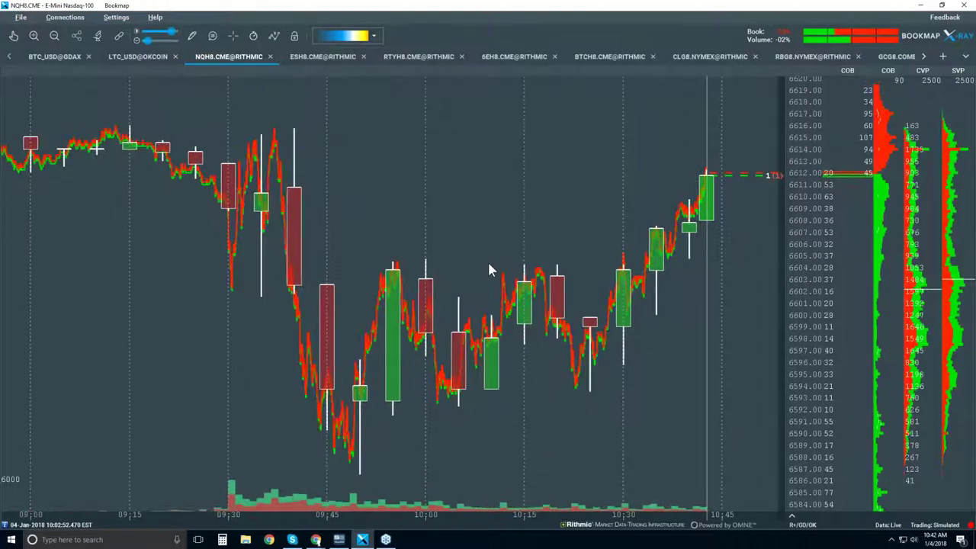
scroll(489, 268, "up", 1)
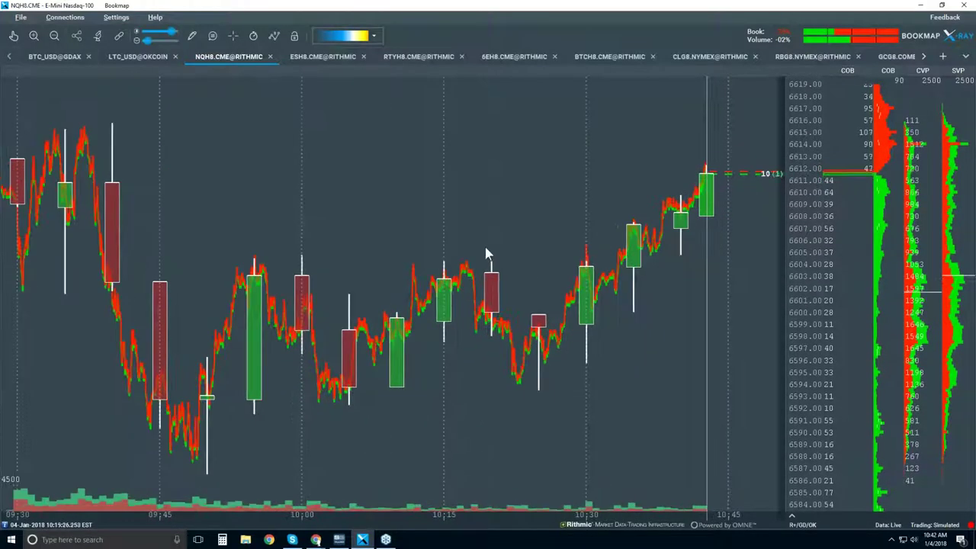
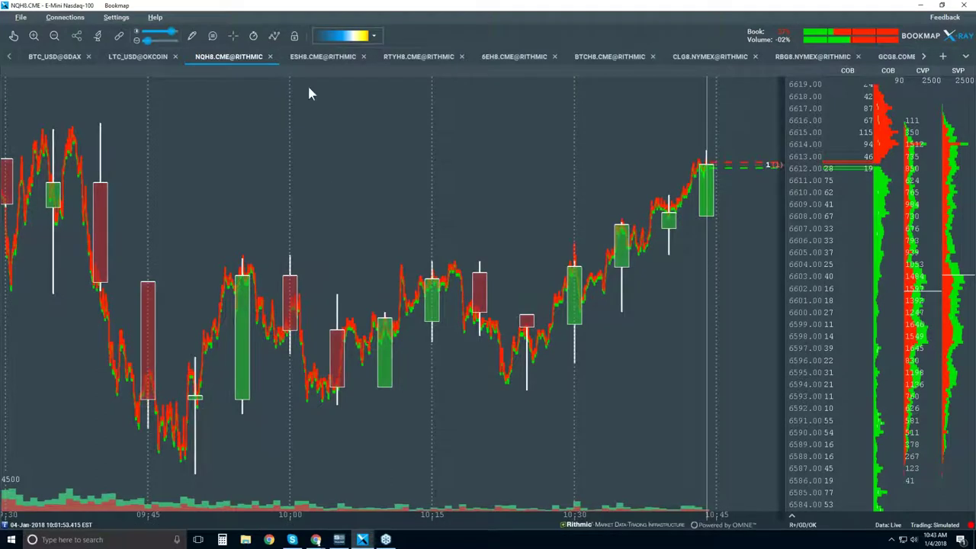
- Turn the volume dots back on and examine the individual trades between about 09:45:35 and 09:46:15
left_click(274, 37)
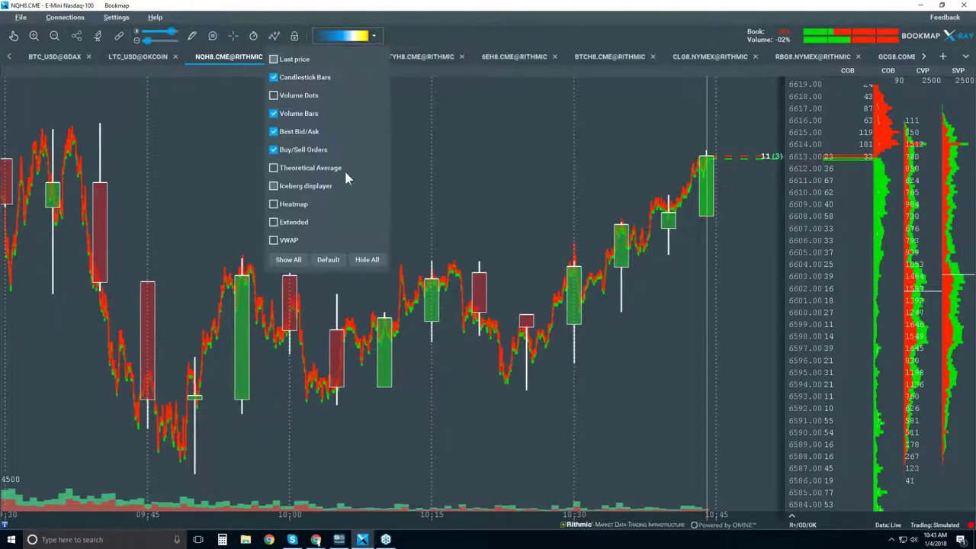
left_click(465, 171)
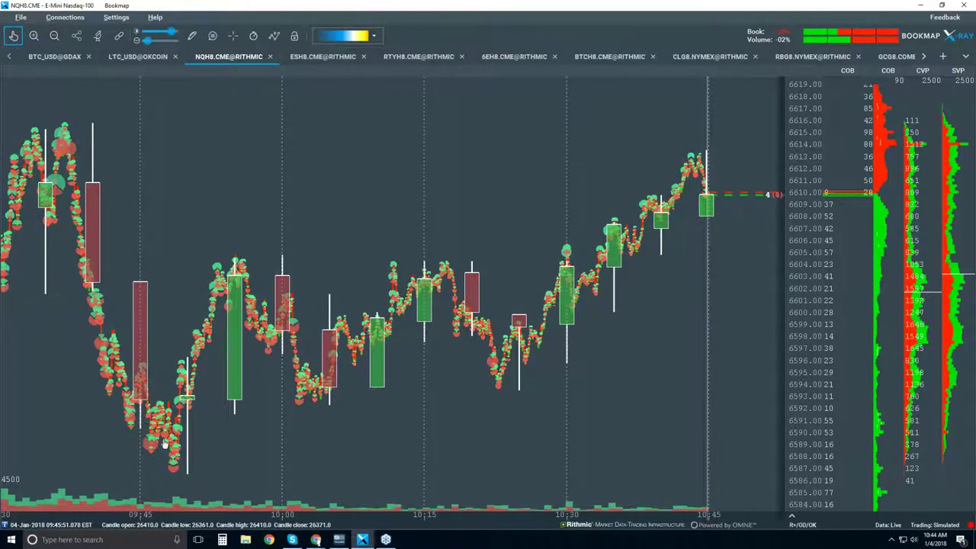
scroll(163, 427, "up", 2)
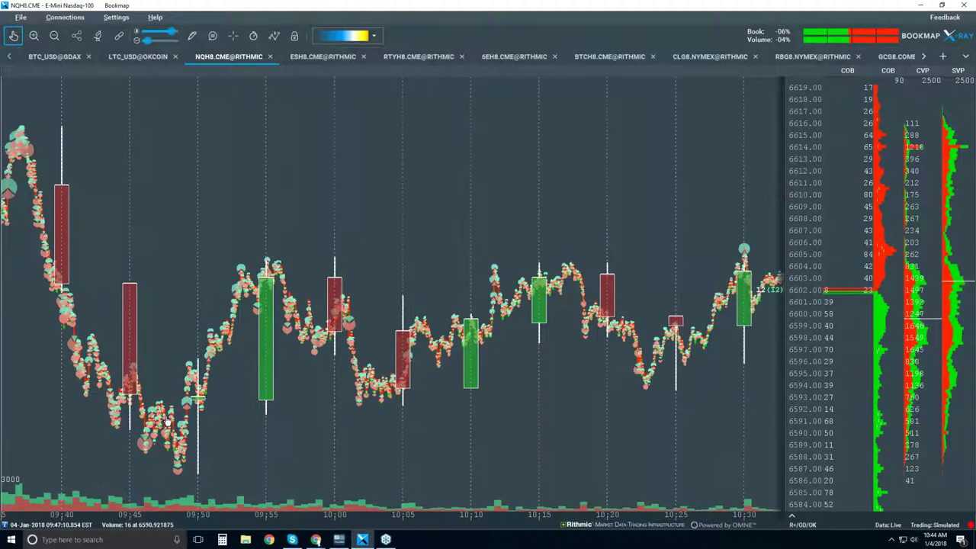
scroll(166, 421, "up", 3)
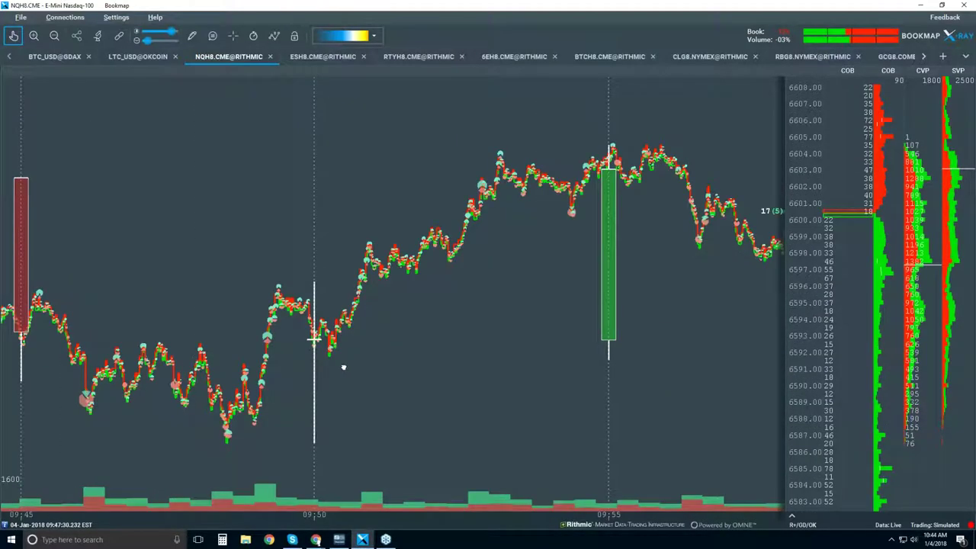
scroll(201, 358, "up", 3)
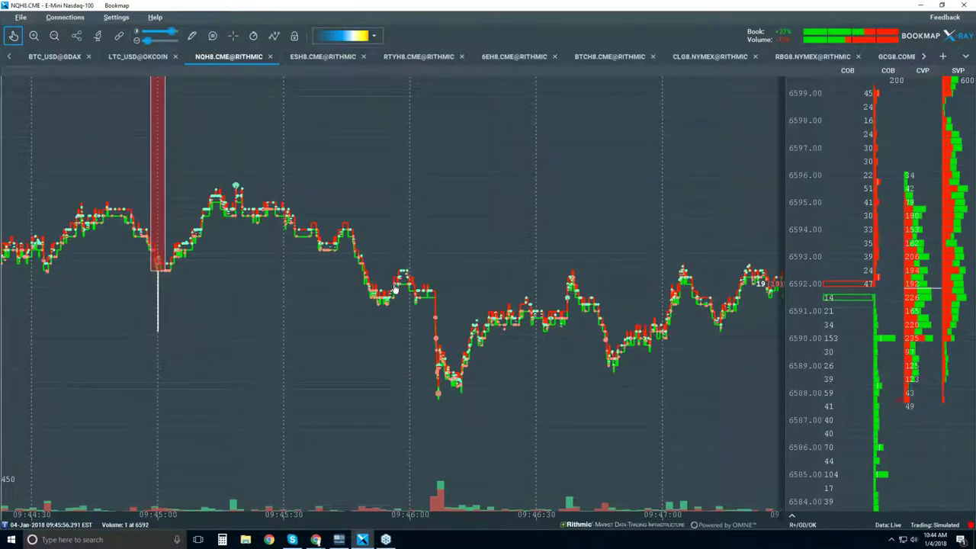
scroll(392, 286, "up", 3)
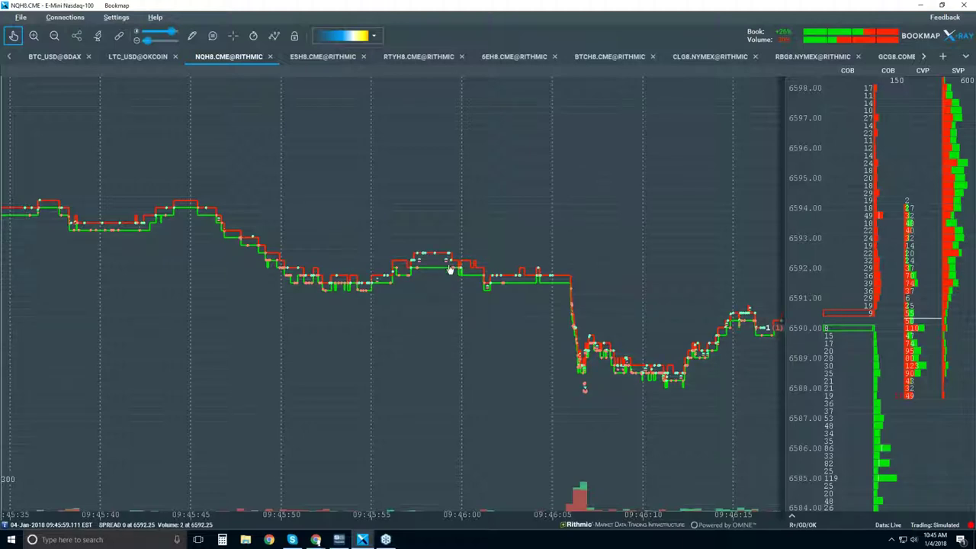
- Examine the price movement around the 09:45 and 09:50 candles over the span from about 09:40 to 09:53
scroll(450, 272, "down", 3)
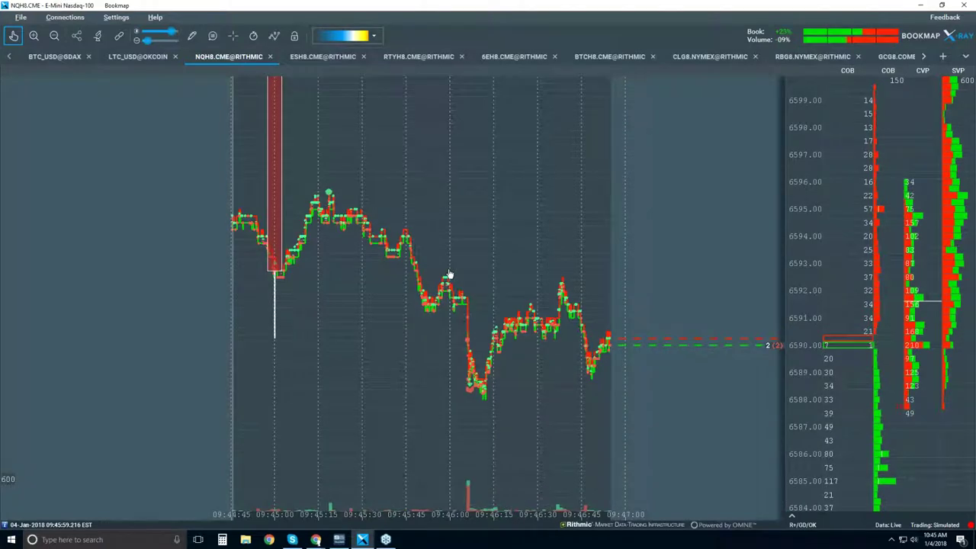
scroll(450, 274, "down", 3)
scroll(449, 274, "down", 2)
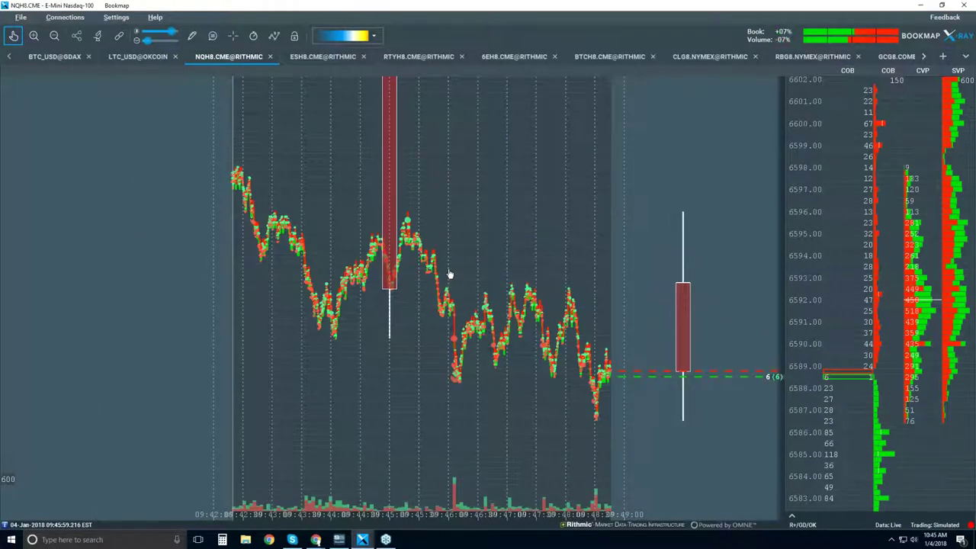
scroll(450, 274, "down", 3)
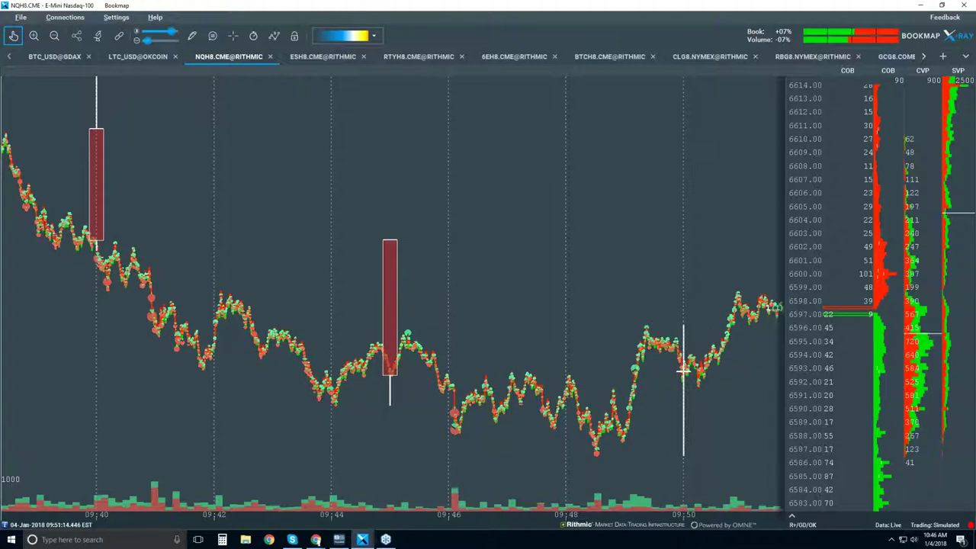
left_click_drag(683, 371, 582, 371)
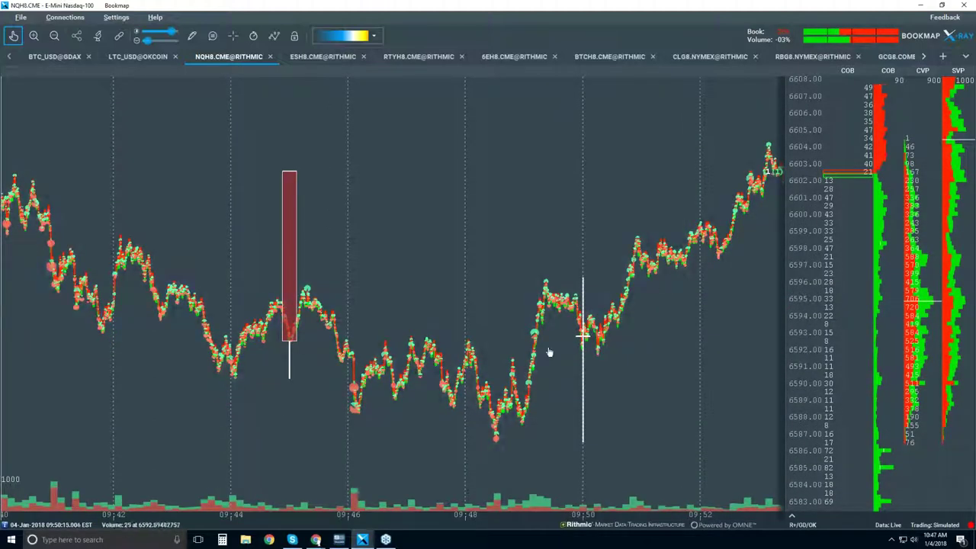
- Draw horizontal lines at about 6591.5 and 6596 across the chart, and return to the latest prices
left_click(192, 36)
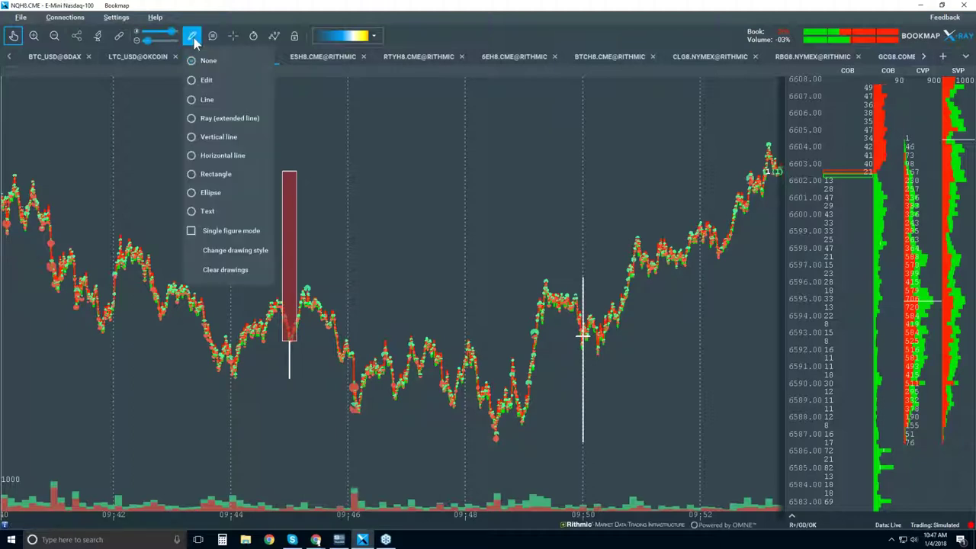
left_click(236, 153)
left_click(524, 356)
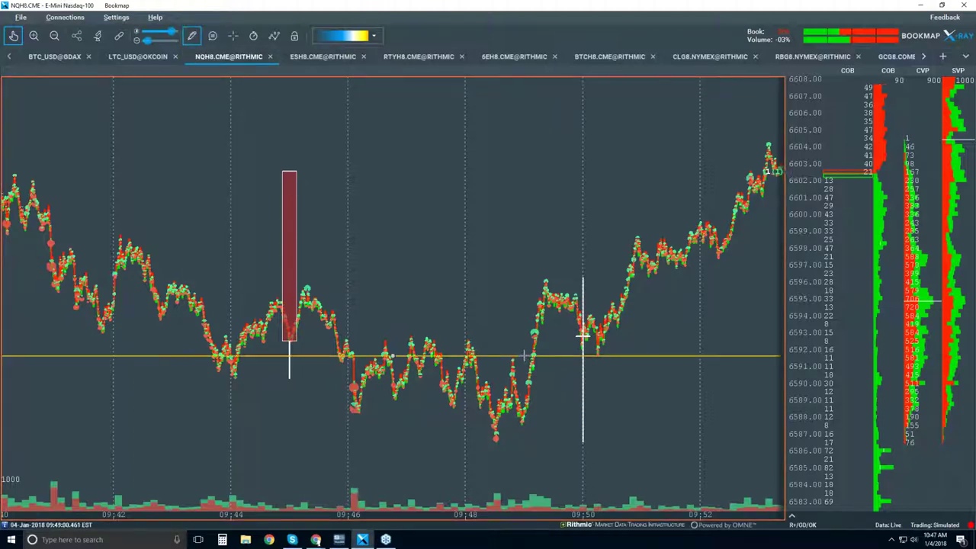
left_click(557, 279)
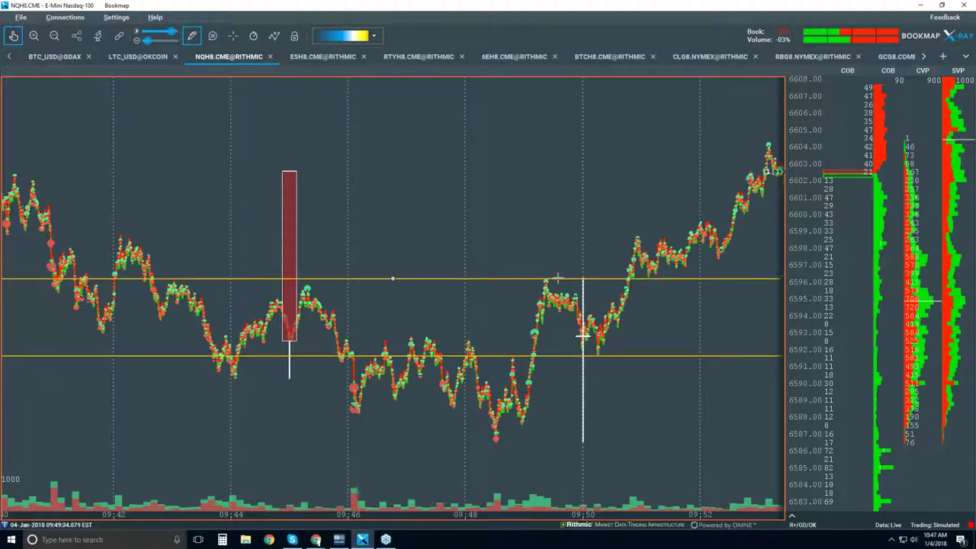
left_click(193, 37)
left_click(206, 80)
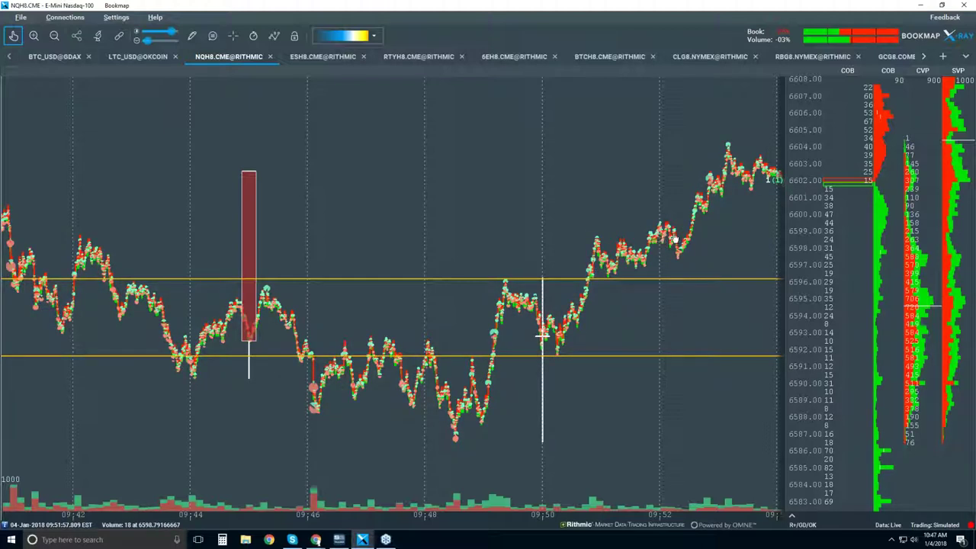
left_click(13, 35)
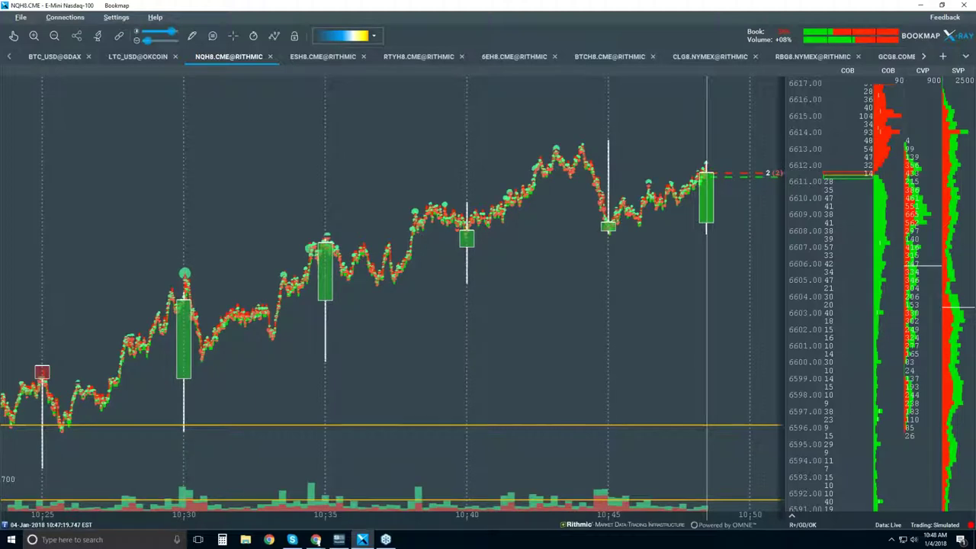
- Turn the heatmap with its extended data back on behind the price action from about 10:42 to 10:49
scroll(392, 289, "up", 3)
scroll(358, 289, "up", 2)
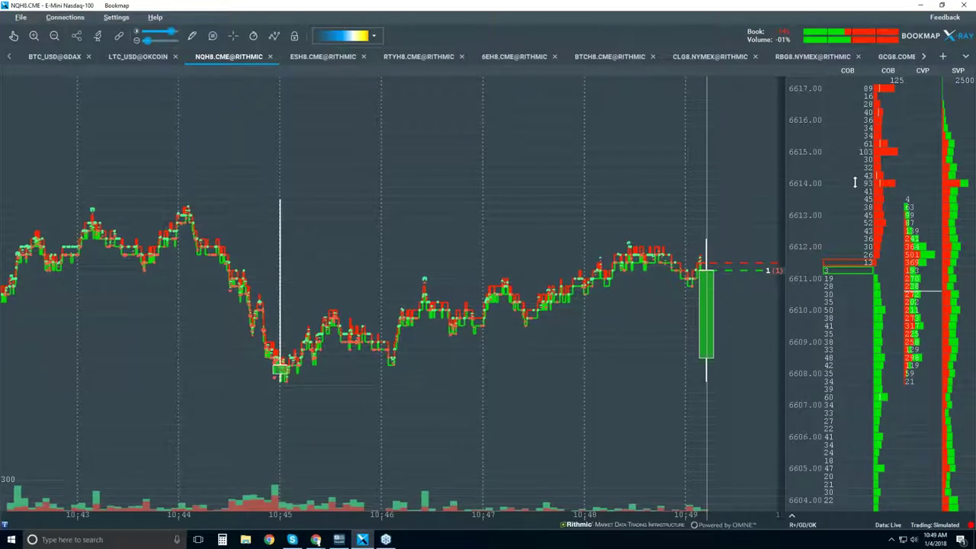
left_click(273, 37)
left_click(294, 224)
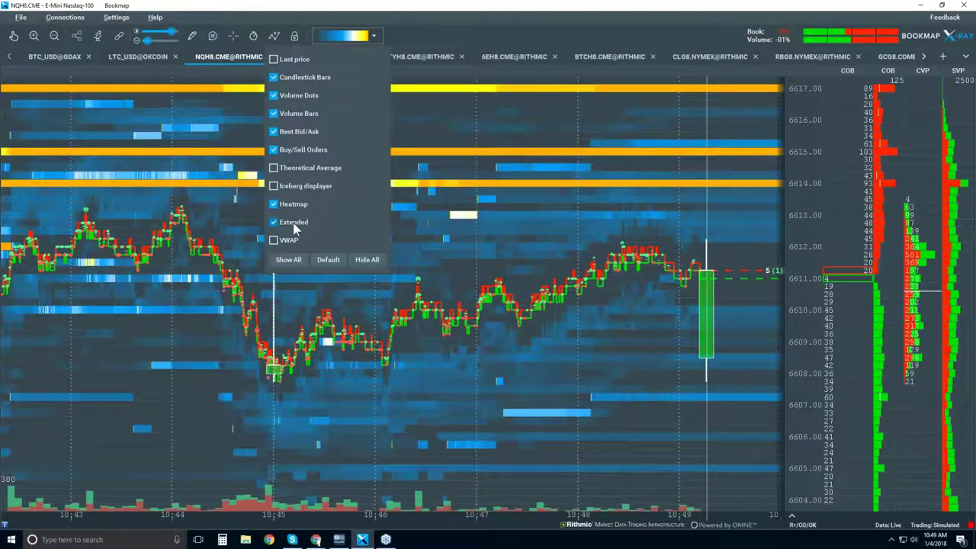
left_click(538, 229)
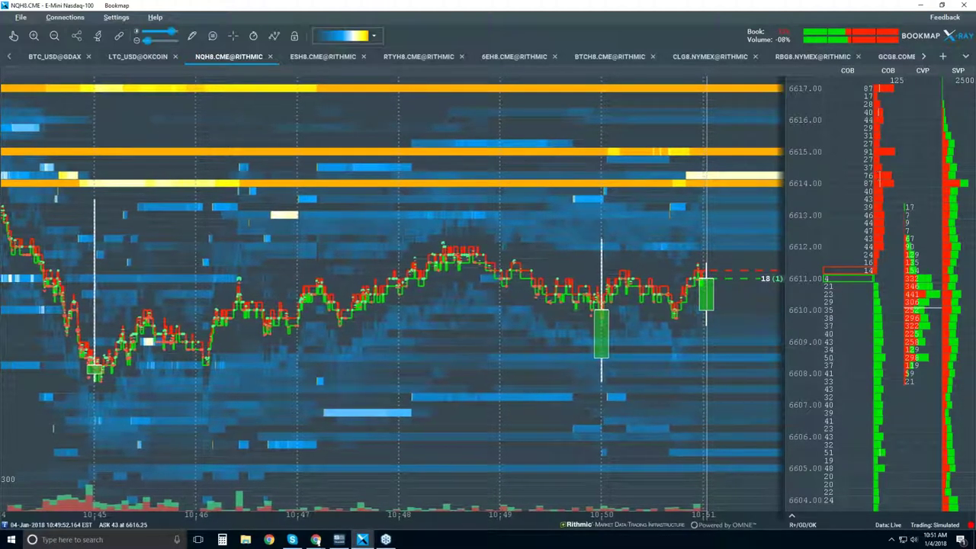
- Check the order level at 6613 with the crosshair and examine the heatmap from about 10:32 to 10:52
left_click(233, 36)
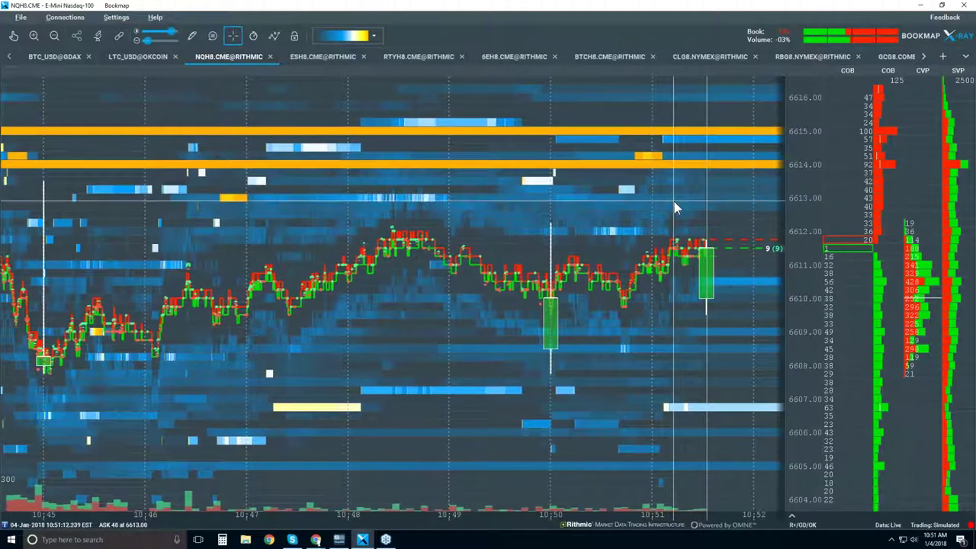
left_click(233, 36)
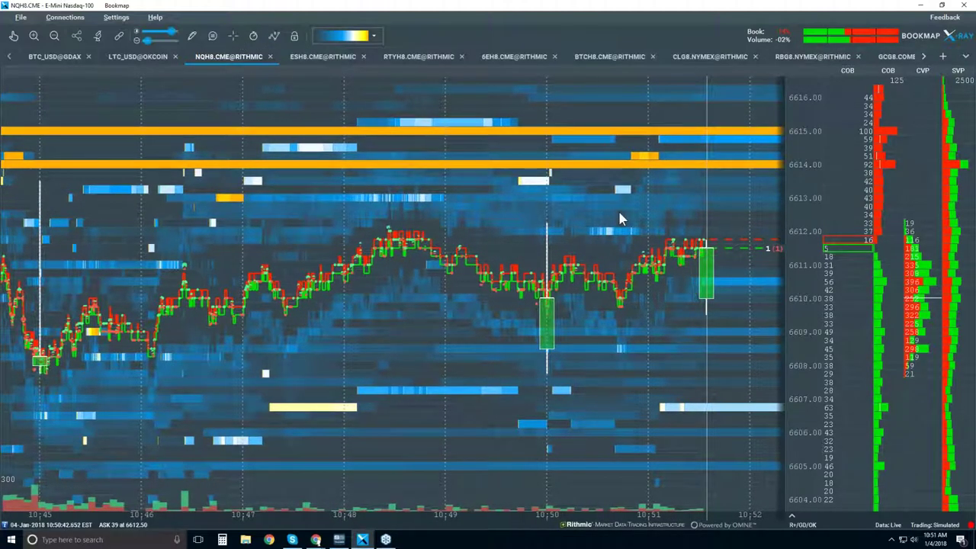
scroll(619, 218, "down", 3)
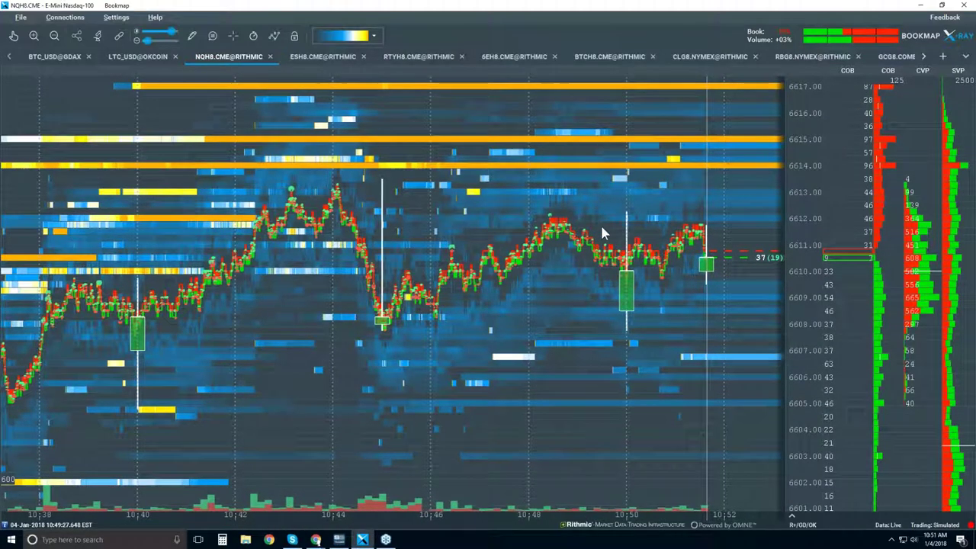
scroll(604, 200, "down", 1)
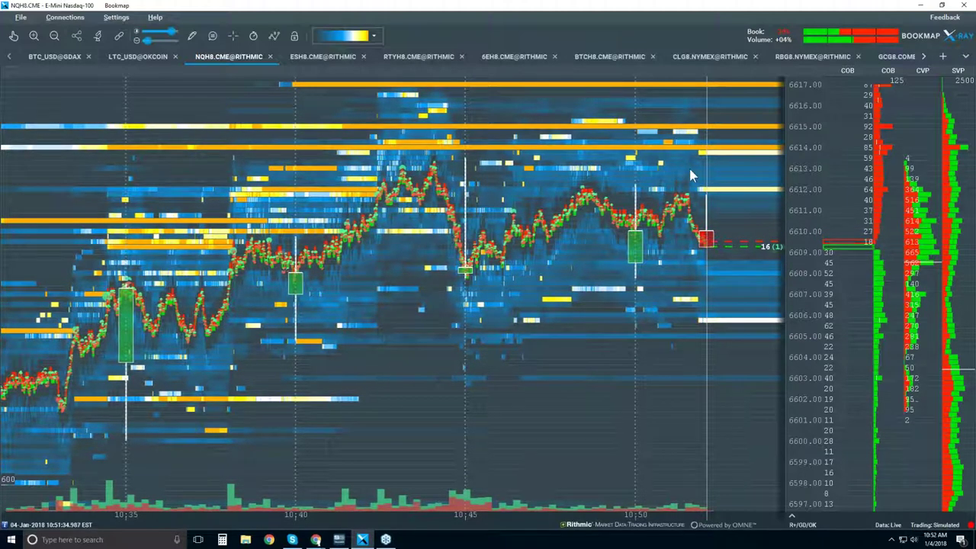
mouse_move(631, 243)
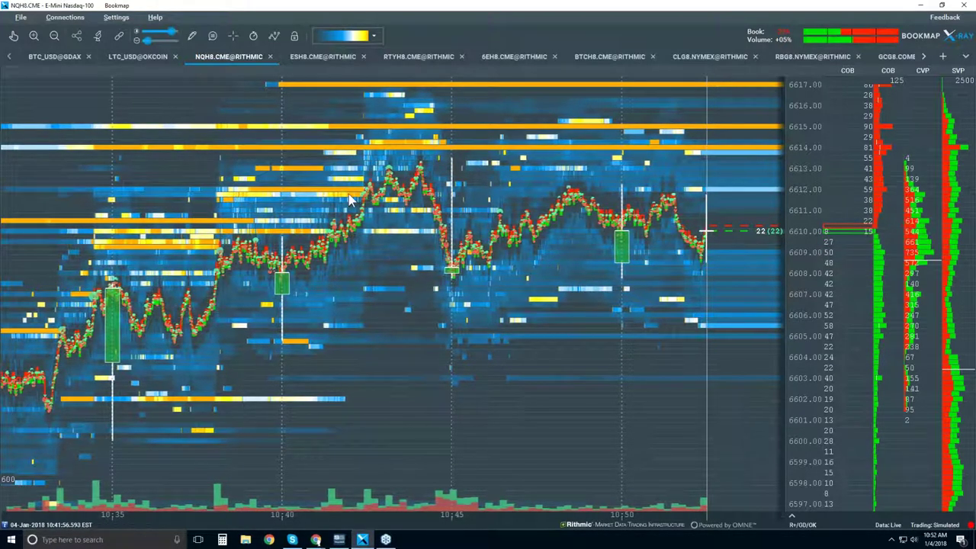
- Examine the resting orders at 6612 around 10:42:25 at sub-second detail with data tooltips shown
left_click(14, 38)
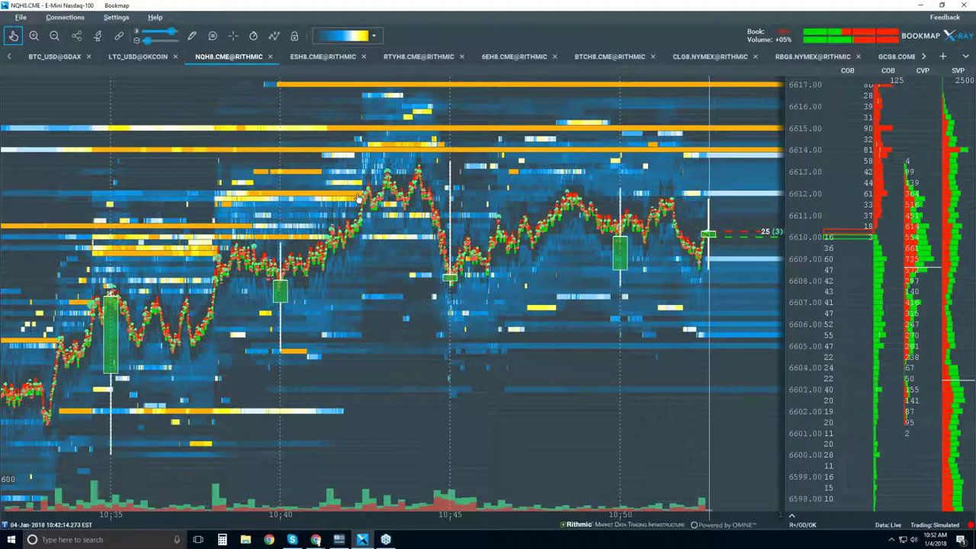
scroll(359, 197, "up", 10)
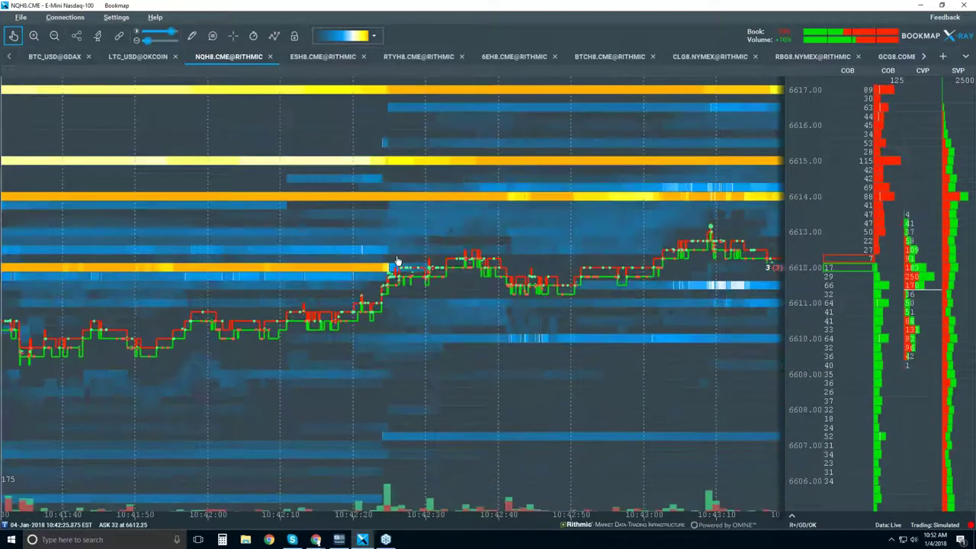
scroll(381, 259, "up", 3)
scroll(382, 291, "up", 7)
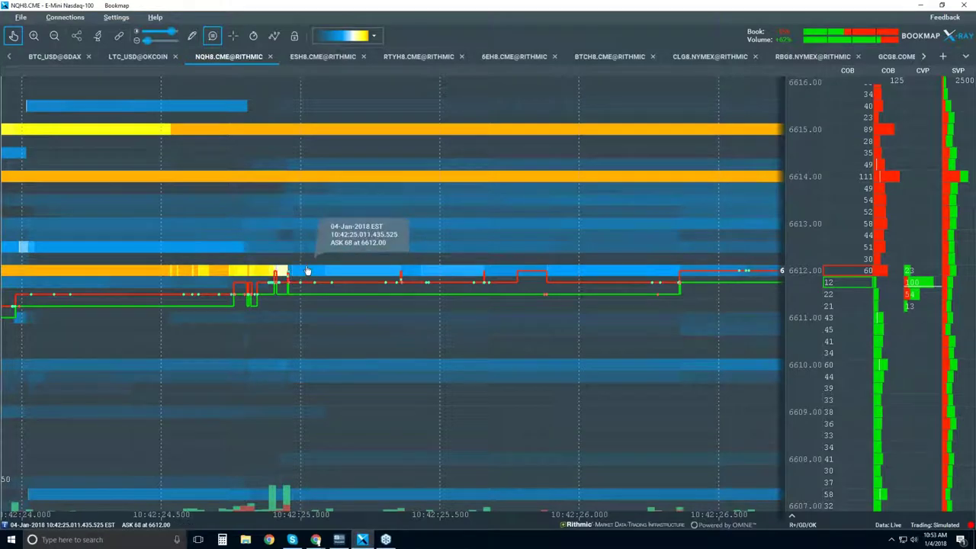
- Read the bid and ask data around 6612 near 10:42:30, widening the span to about 10:40 to 10:43:30
scroll(295, 278, "down", 3)
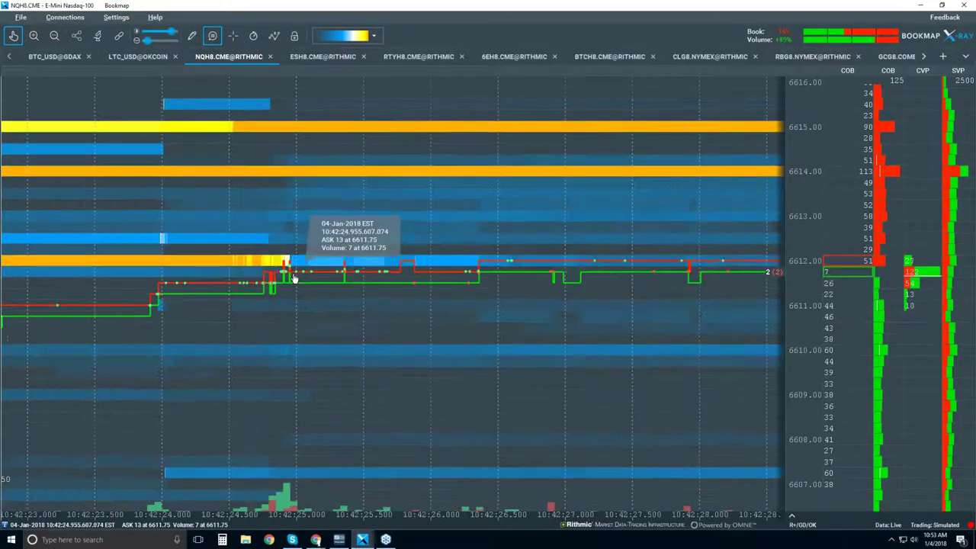
scroll(295, 279, "down", 2)
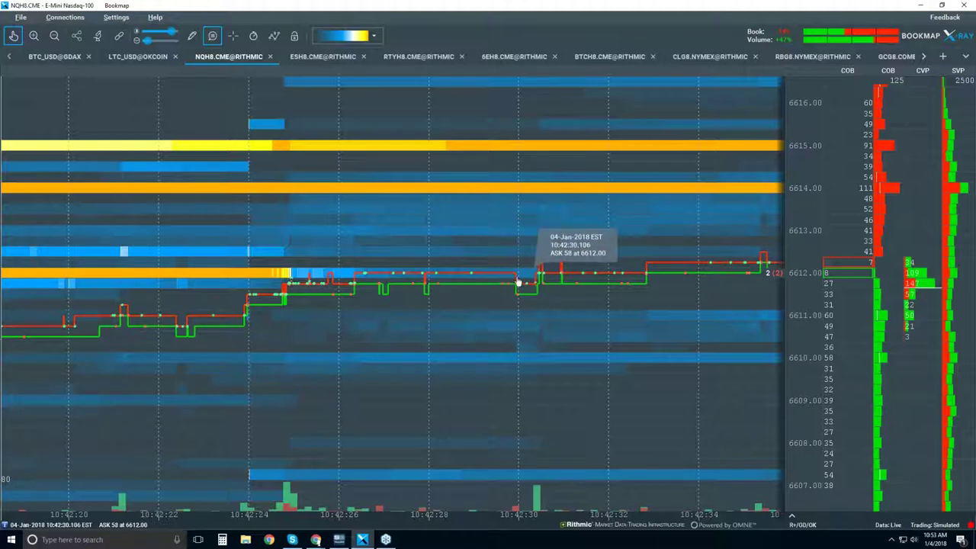
left_click_drag(362, 263, 651, 256)
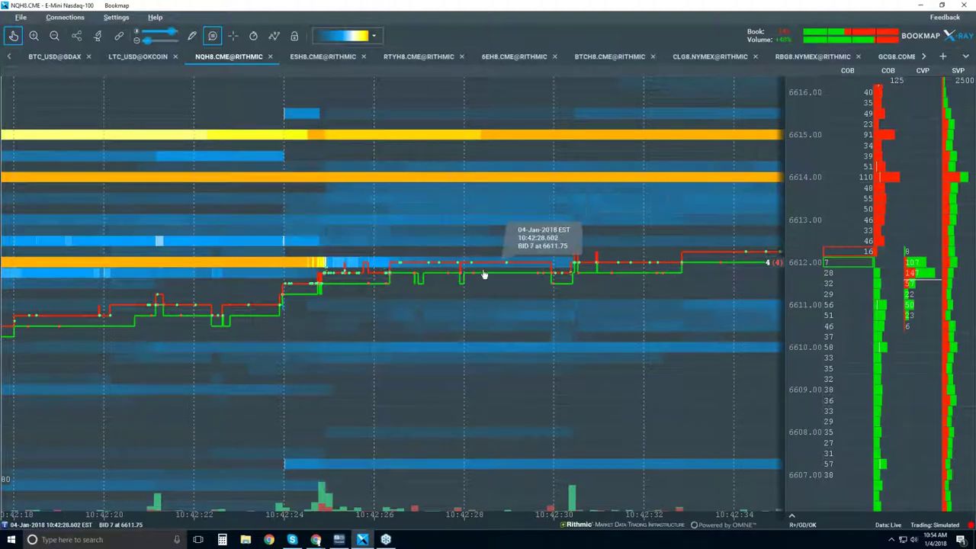
scroll(545, 287, "down", 5)
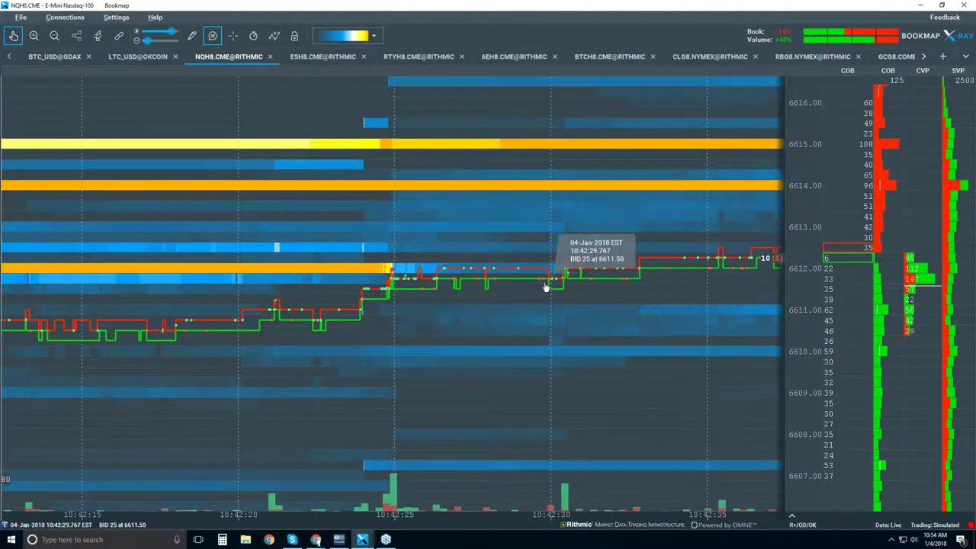
scroll(545, 287, "down", 3)
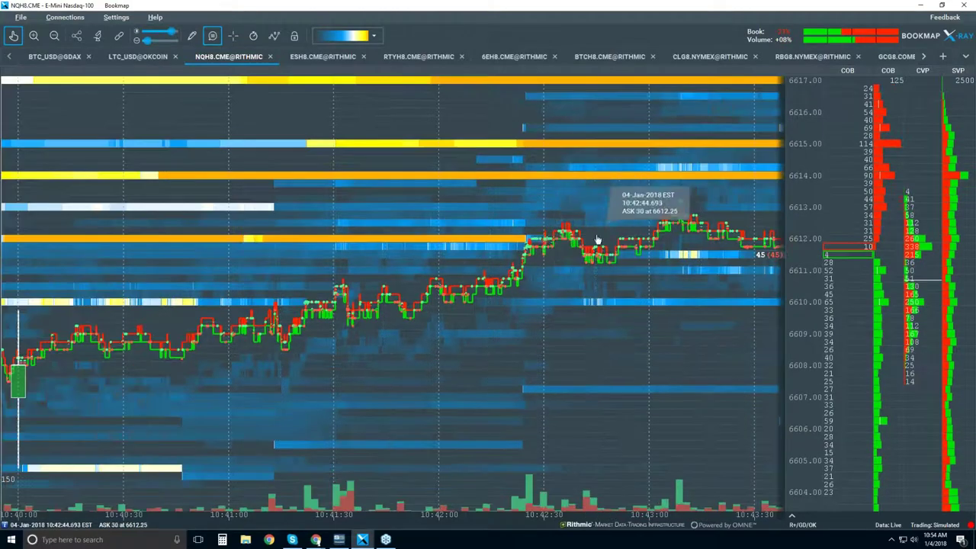
- Return to the latest prices and examine the heatmap over the span from about 10:31 to 10:56
scroll(602, 260, "down", 2)
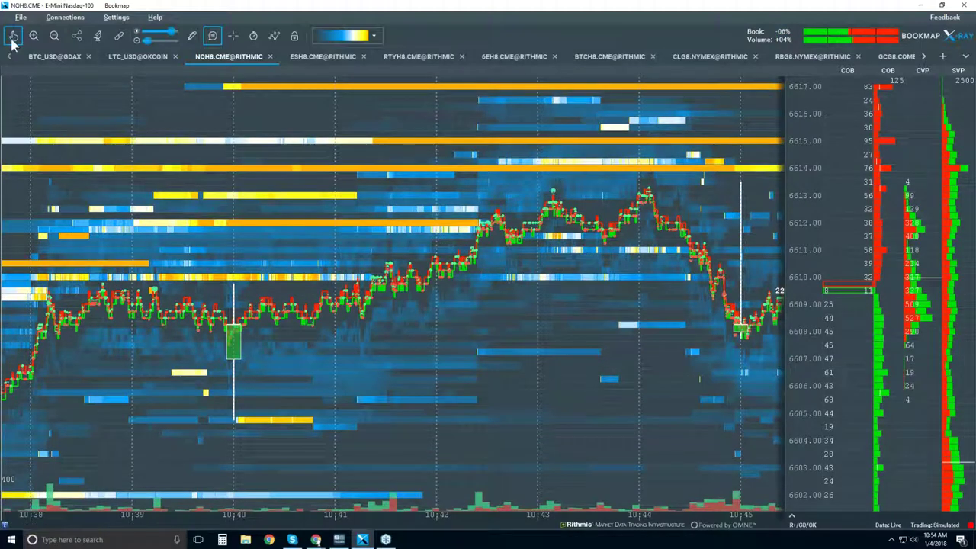
scroll(353, 181, "down", 5)
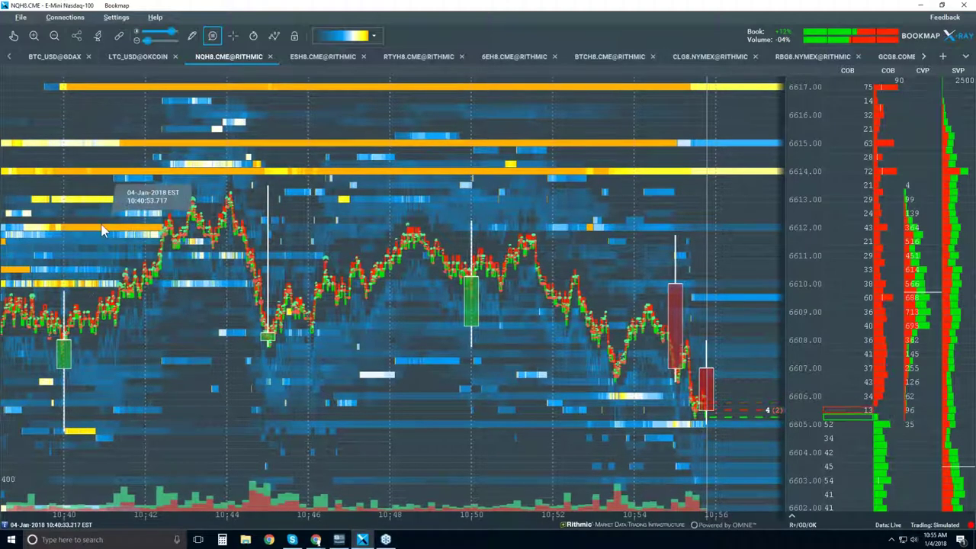
scroll(407, 296, "down", 3)
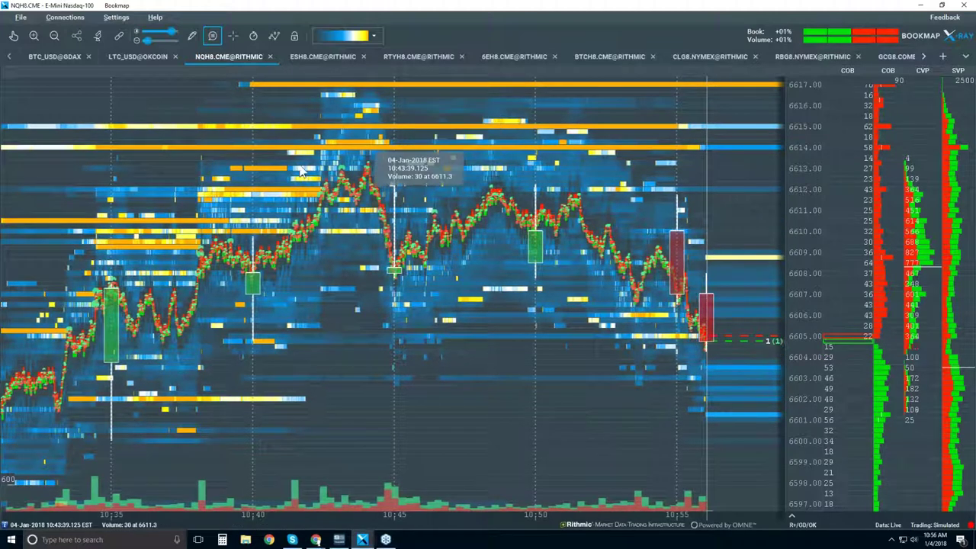
- Draw a horizontal line at about 6611.5 across the chart
left_click(211, 35)
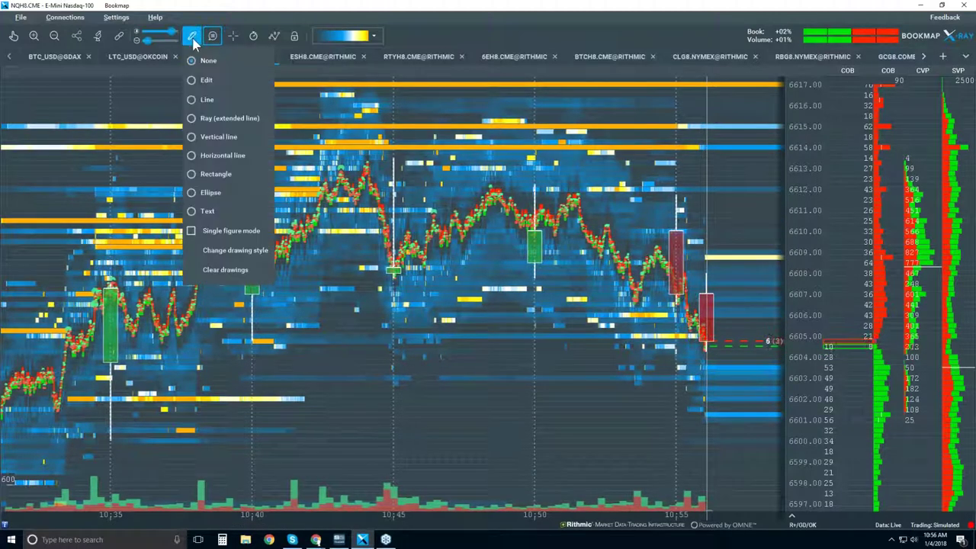
left_click(240, 162)
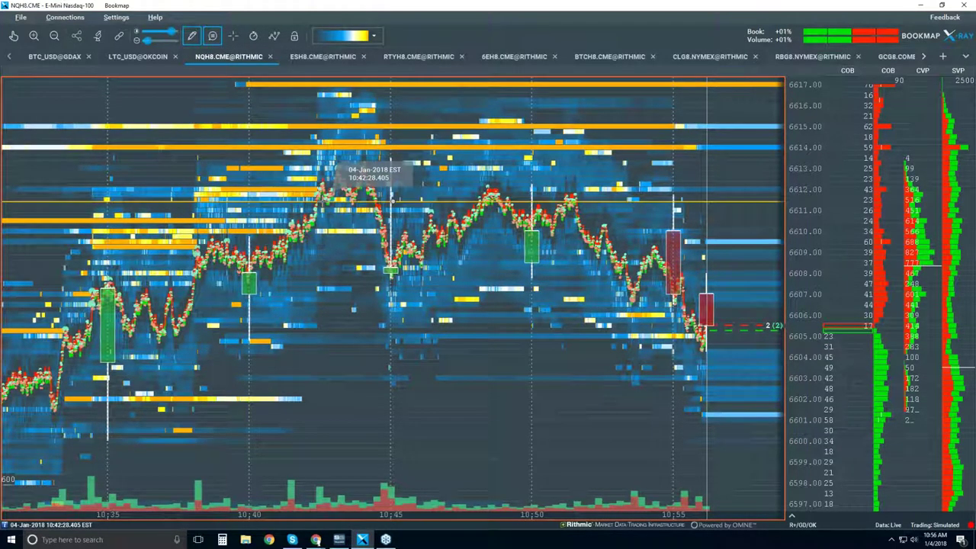
left_click(385, 202)
- Draw a rectangle around the price peaks between about 10:42 and 10:45, from about 6611.5 to 6613.25
left_click(196, 38)
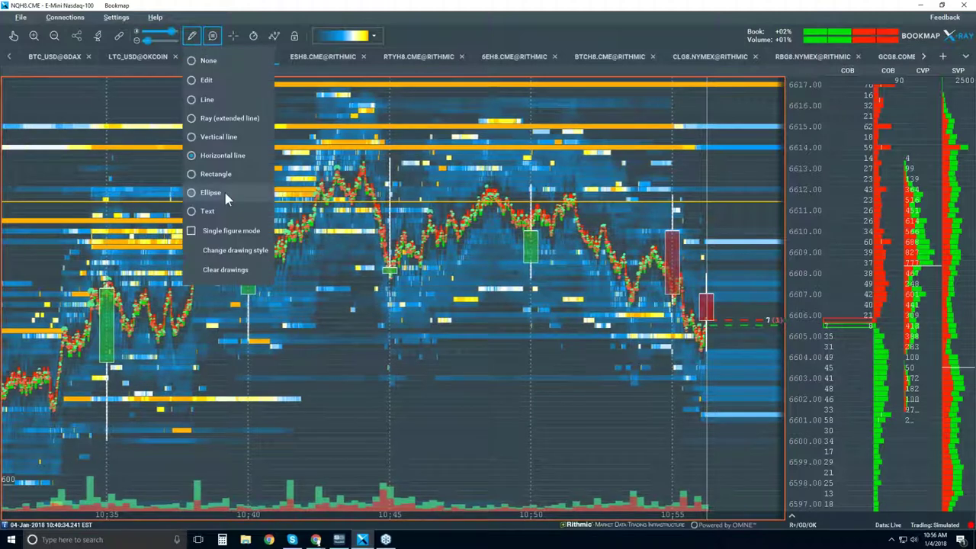
left_click(224, 175)
left_click_drag(300, 193, 382, 164)
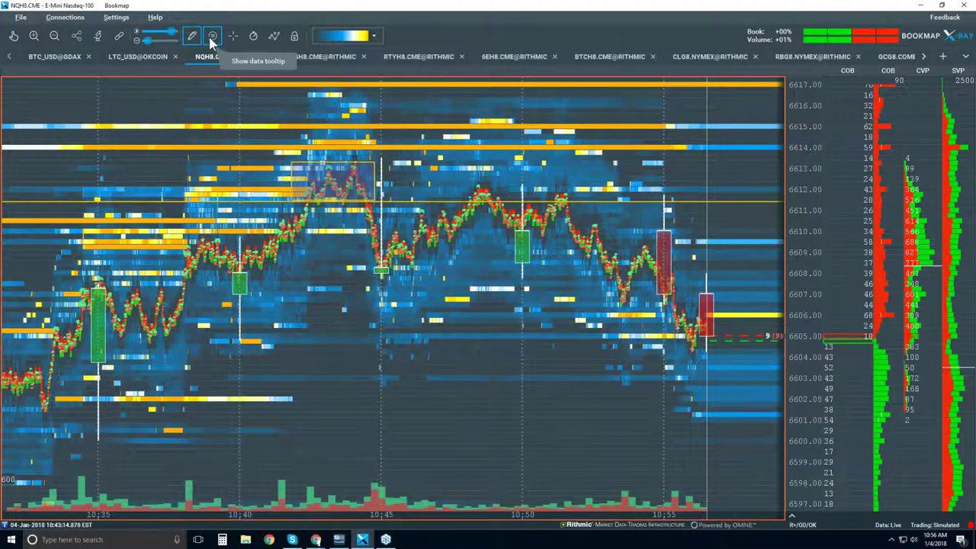
- Turn off drawing mode and the data tooltip, and show the chart from about 10:21 to 10:57
left_click(213, 37)
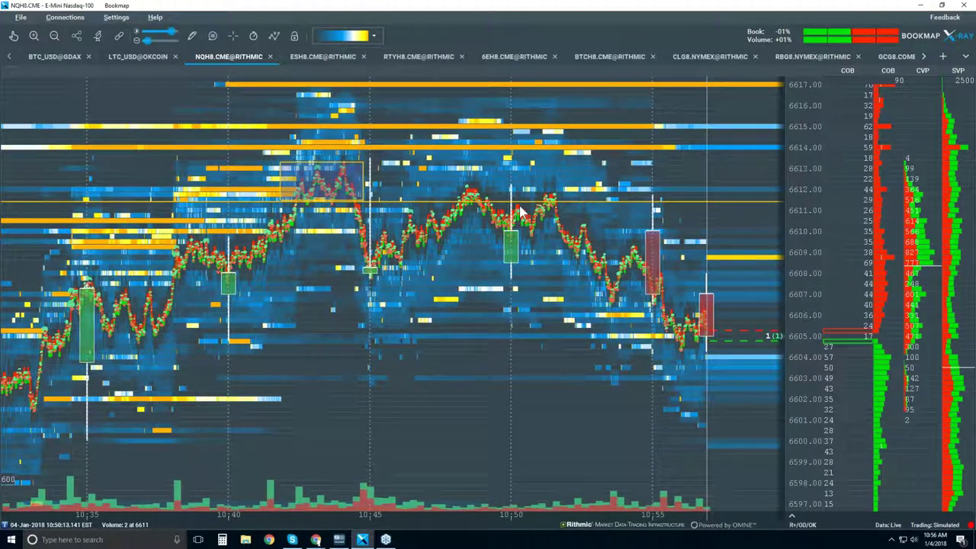
scroll(568, 178, "down", 1)
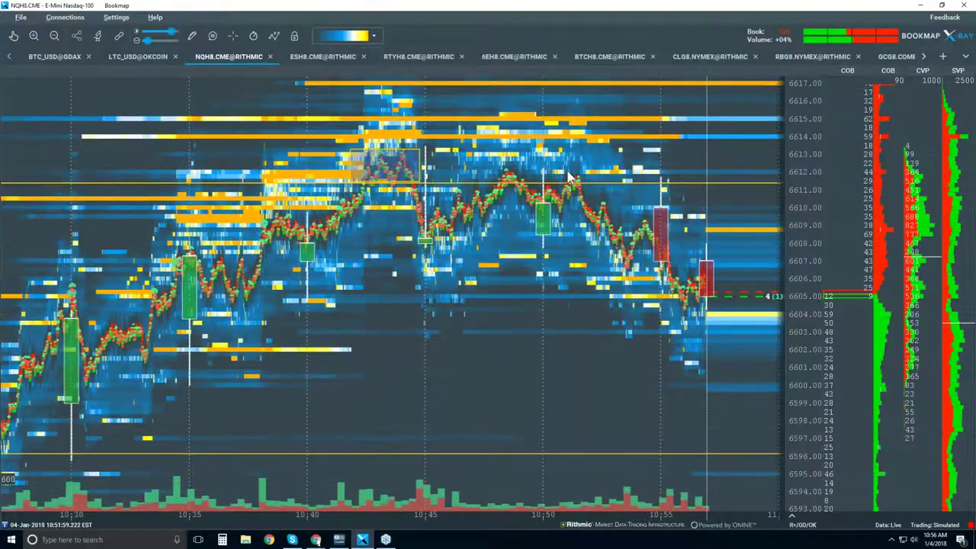
scroll(568, 178, "down", 1)
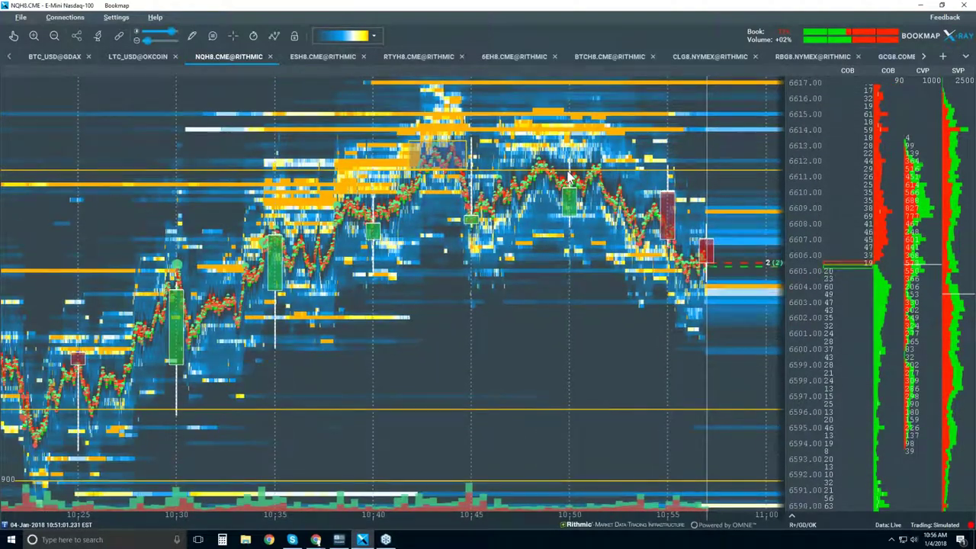